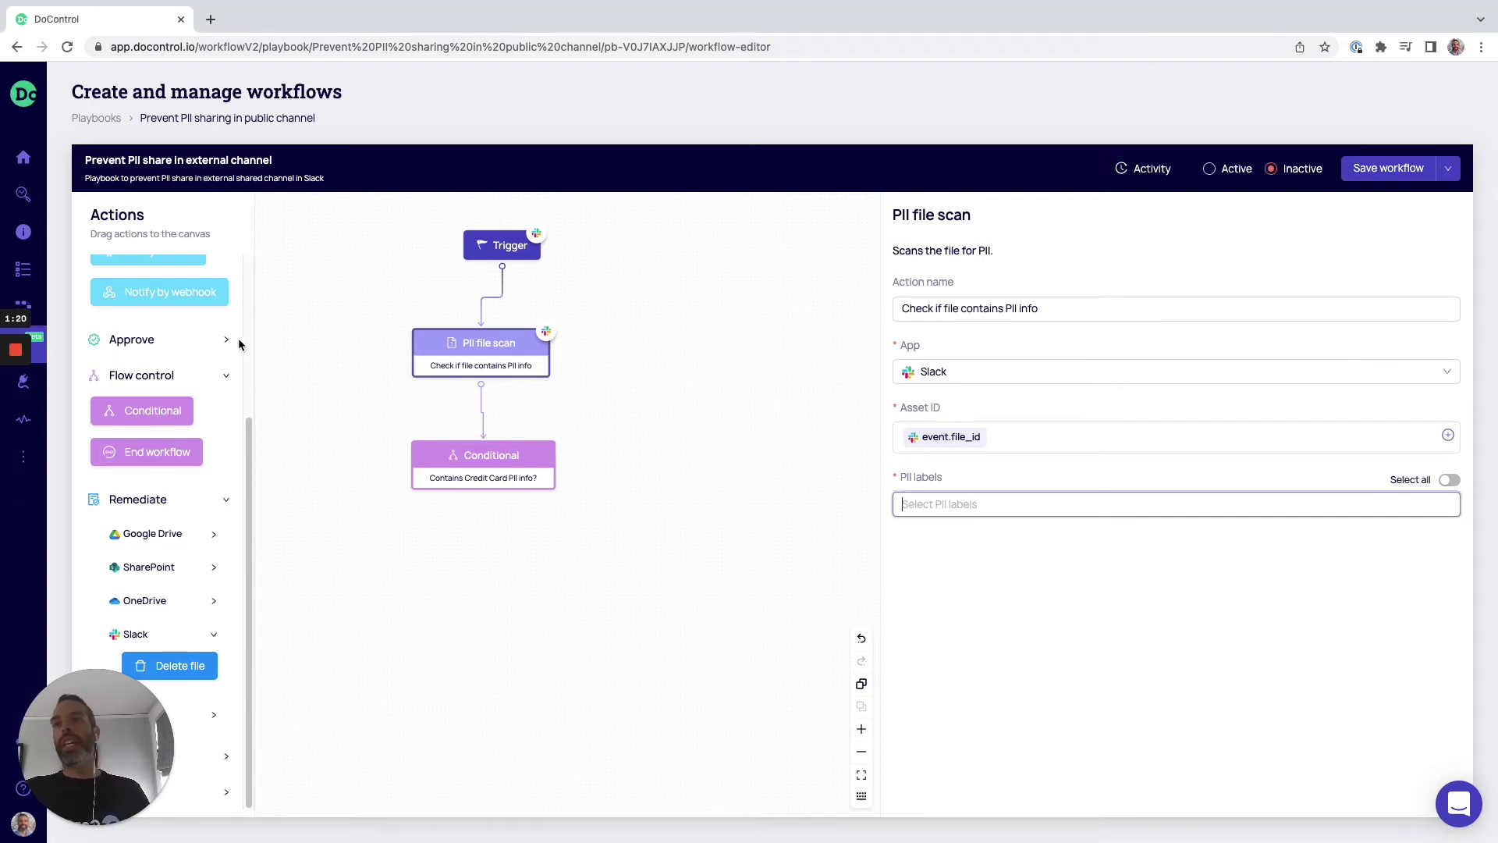
{"action": "scroll", "coordinate": [244, 375], "scroll_direction": "up", "scroll_amount": 3}
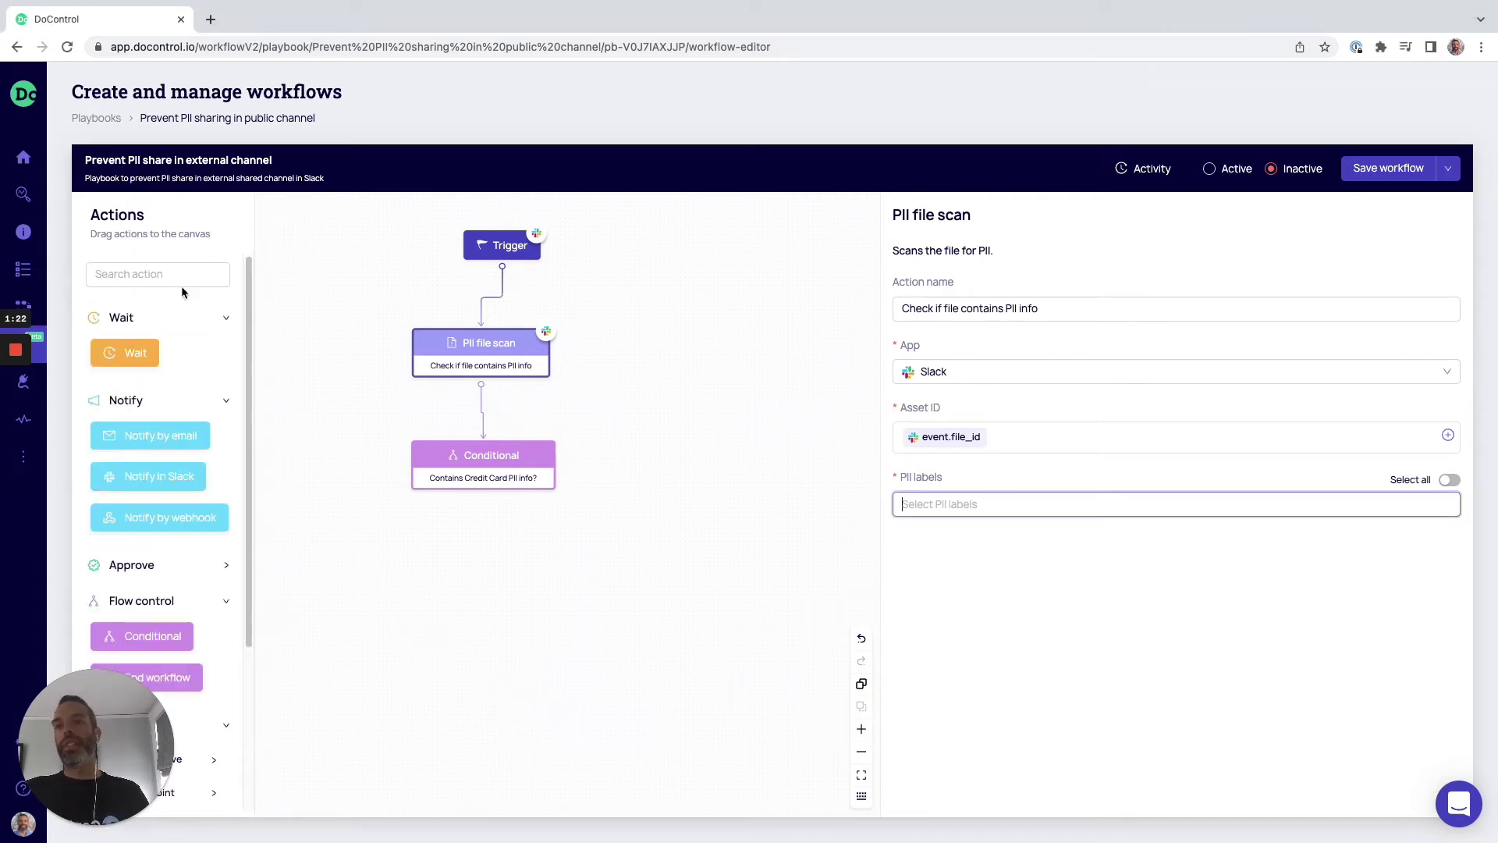
{"action": "scroll", "coordinate": [247, 468], "scroll_direction": "down", "scroll_amount": 2}
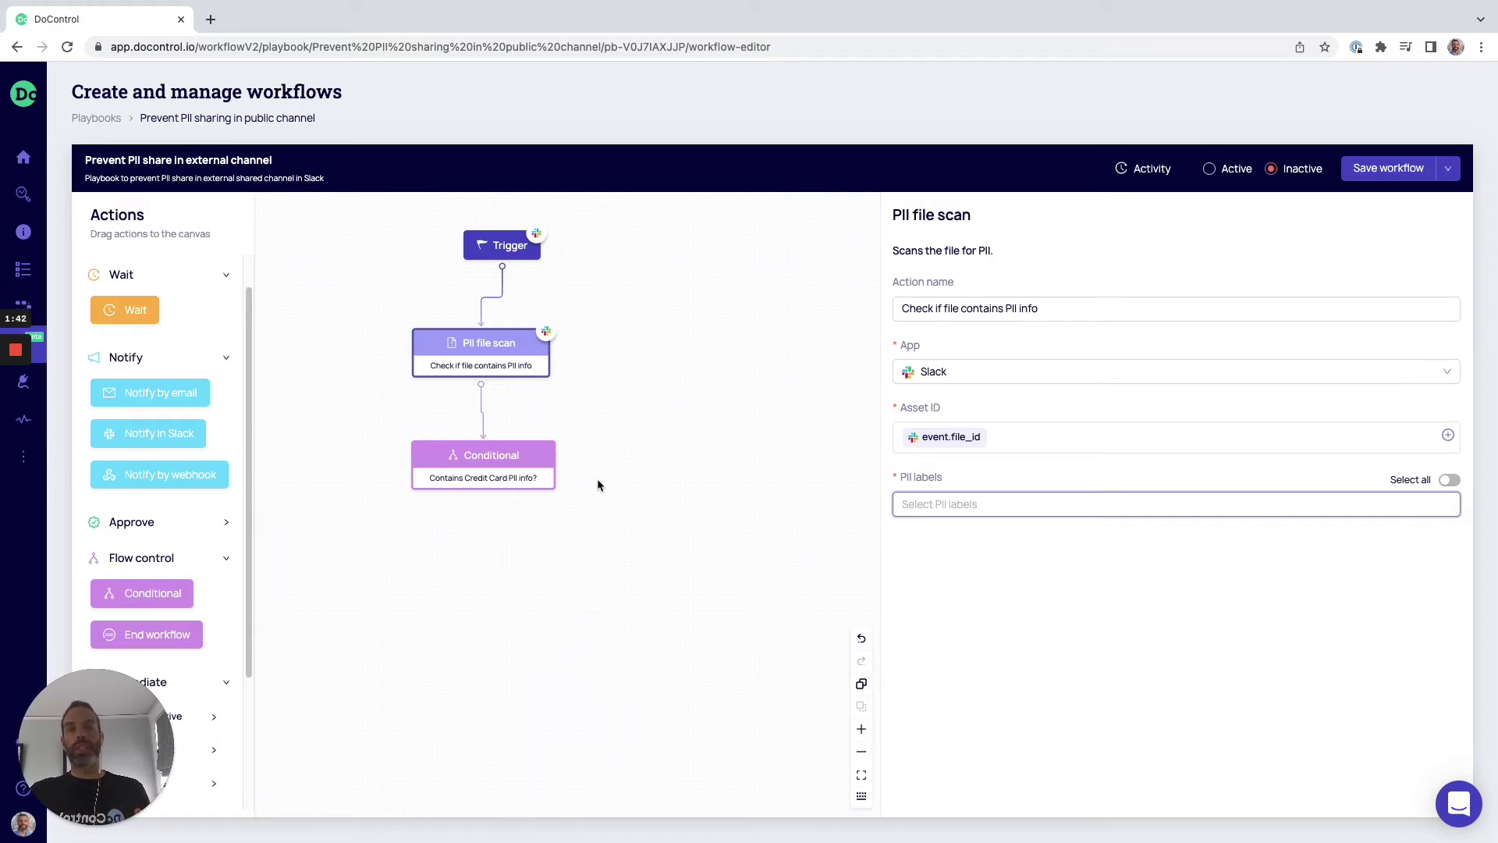
Name the Trigger 'When someone shares a file in a Slack shared channel', then bring up the PII file scan settings
{"action": "left_click", "coordinate": [493, 252]}
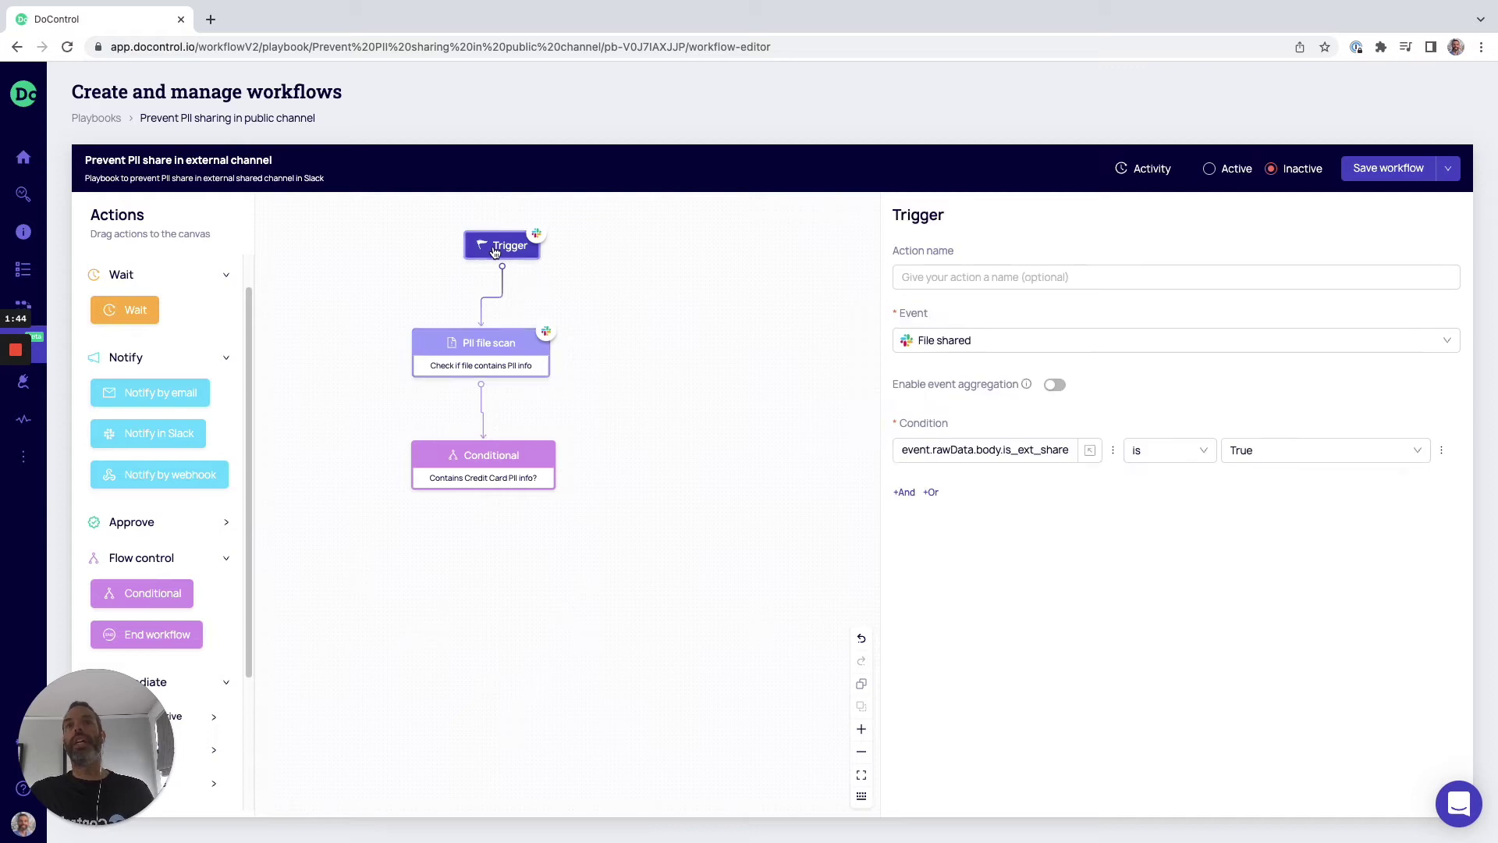
{"action": "left_click", "coordinate": [934, 280]}
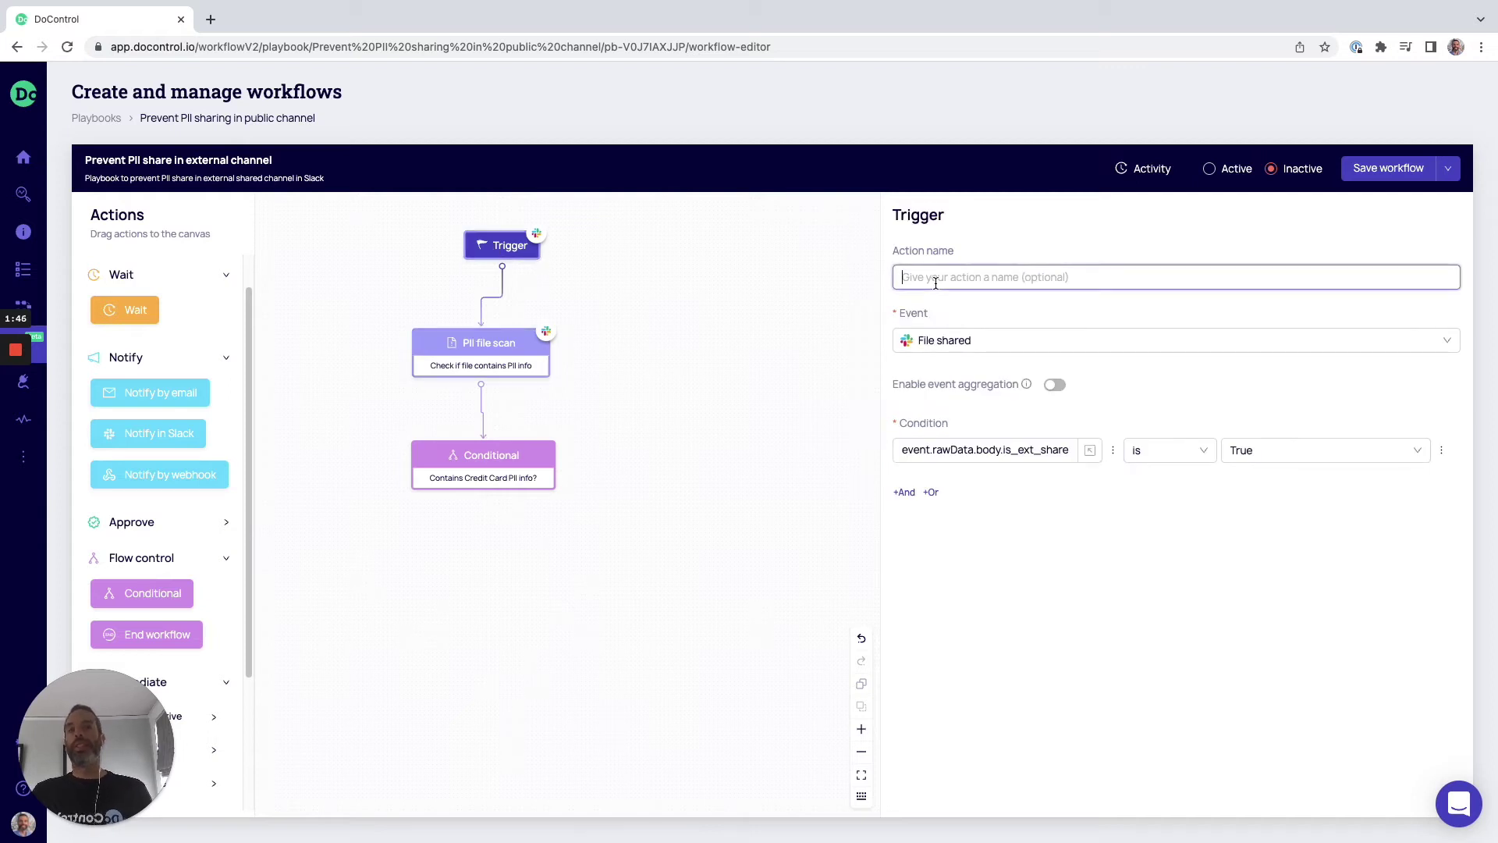
{"action": "key", "text": "alt+Tab"}
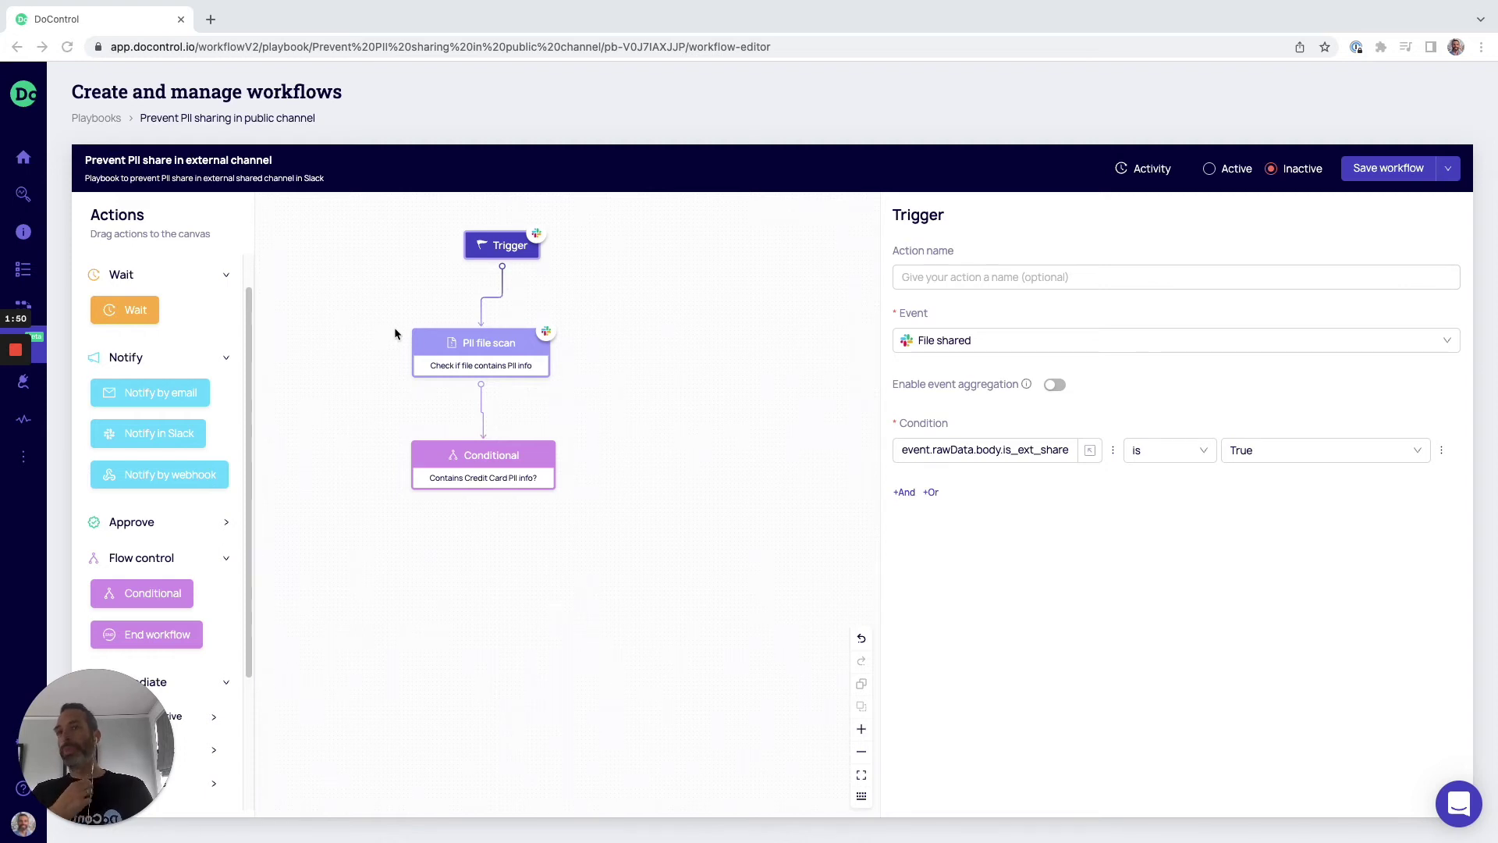
{"action": "left_click", "coordinate": [1086, 279]}
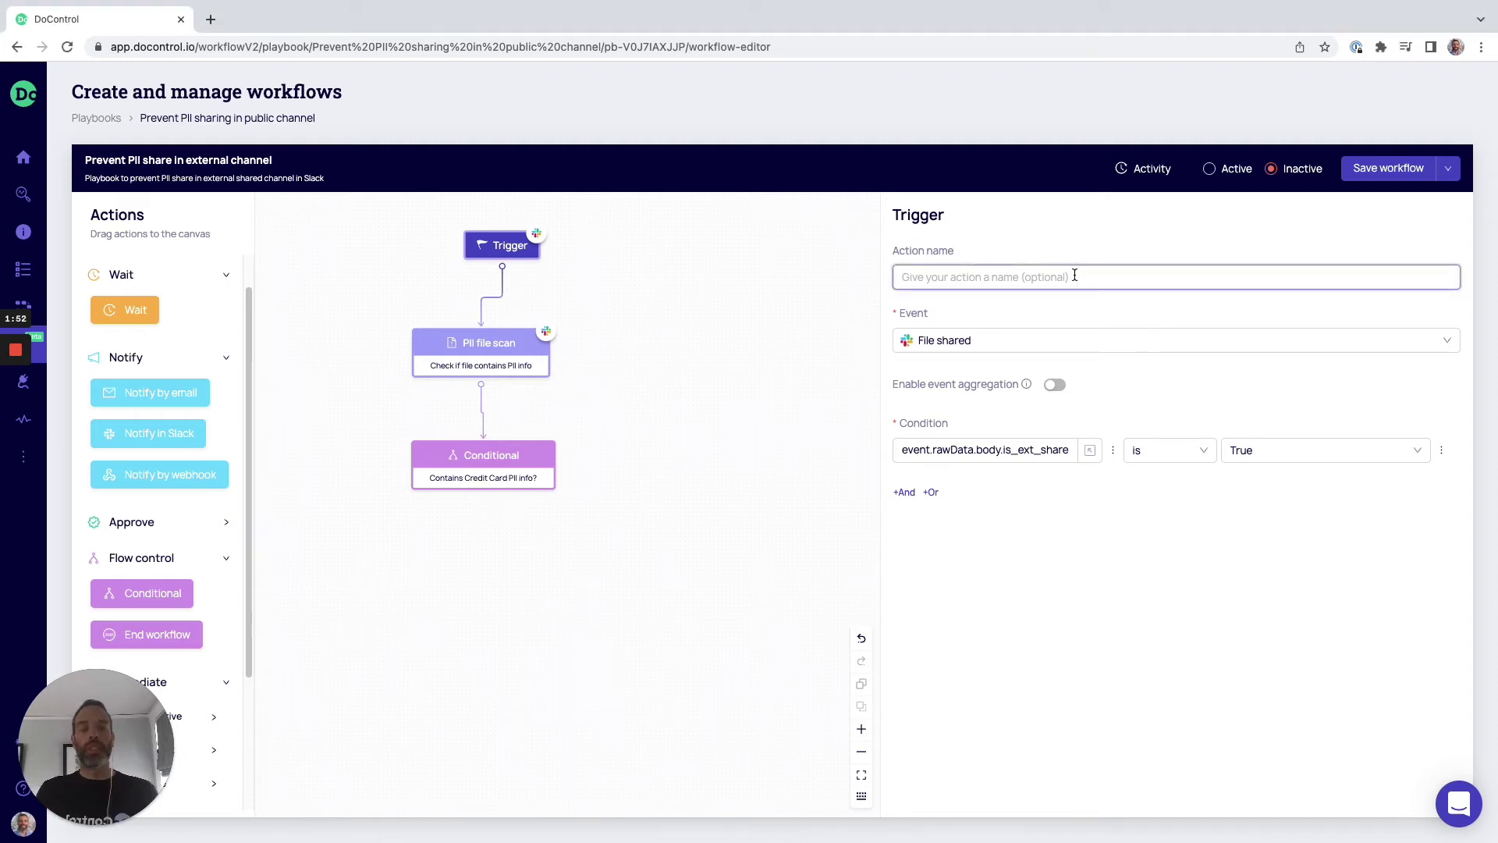
{"action": "type", "text": "When "}
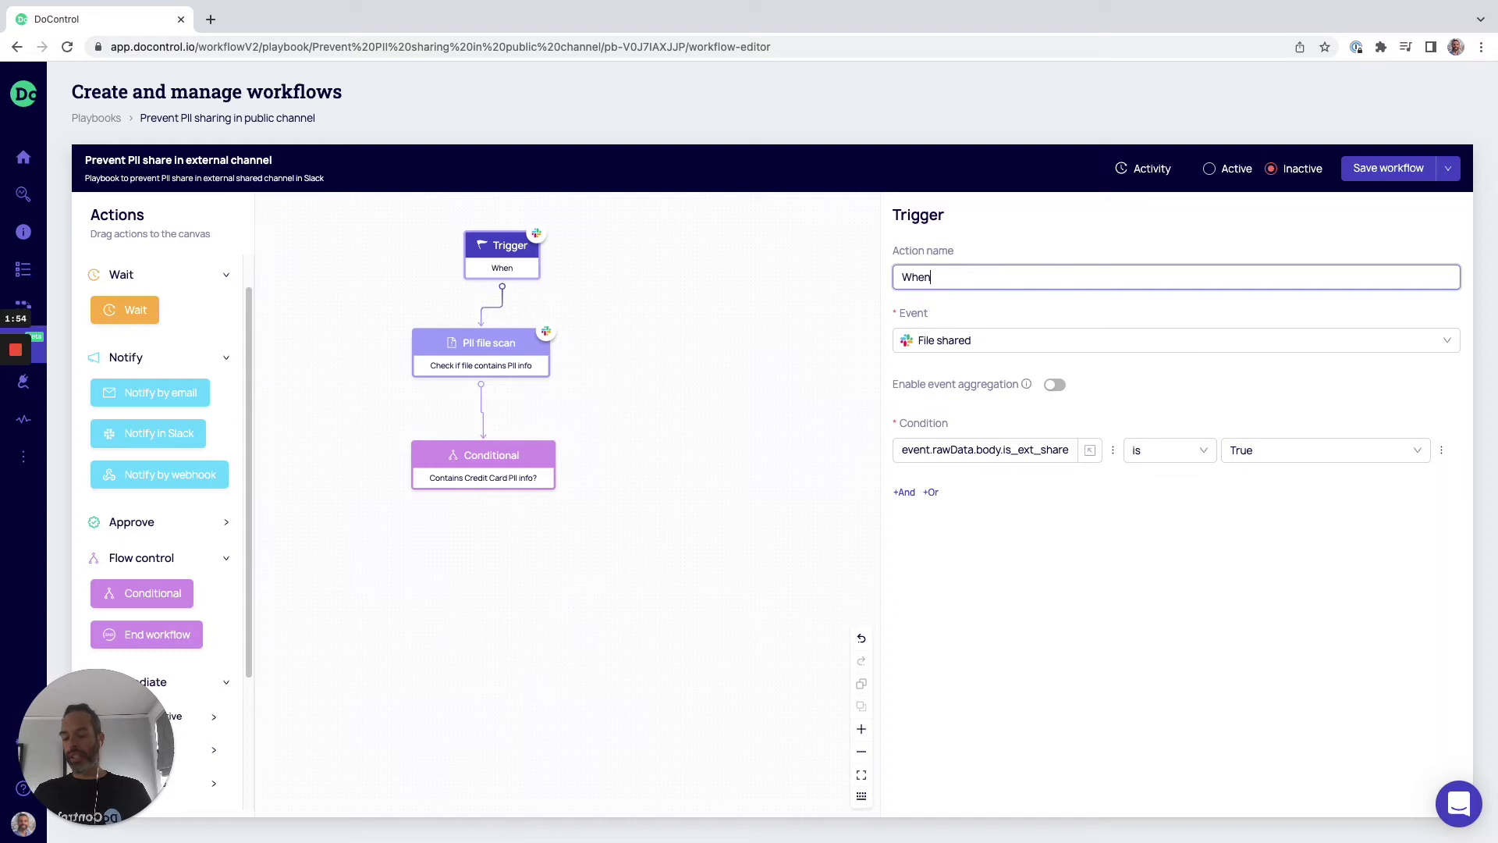
{"action": "type", "text": "someone "}
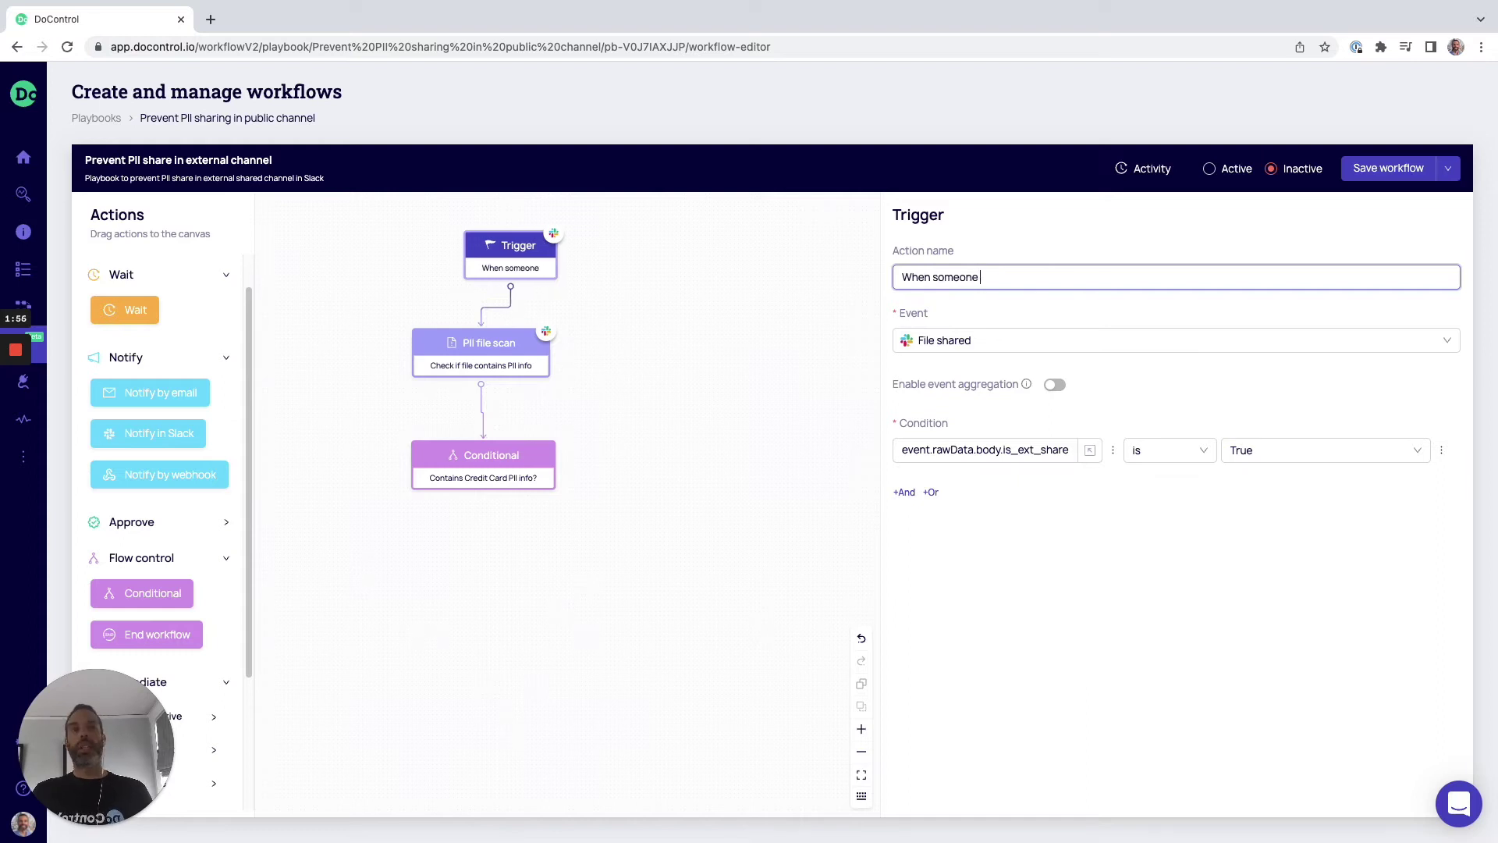
{"action": "type", "text": "share"}
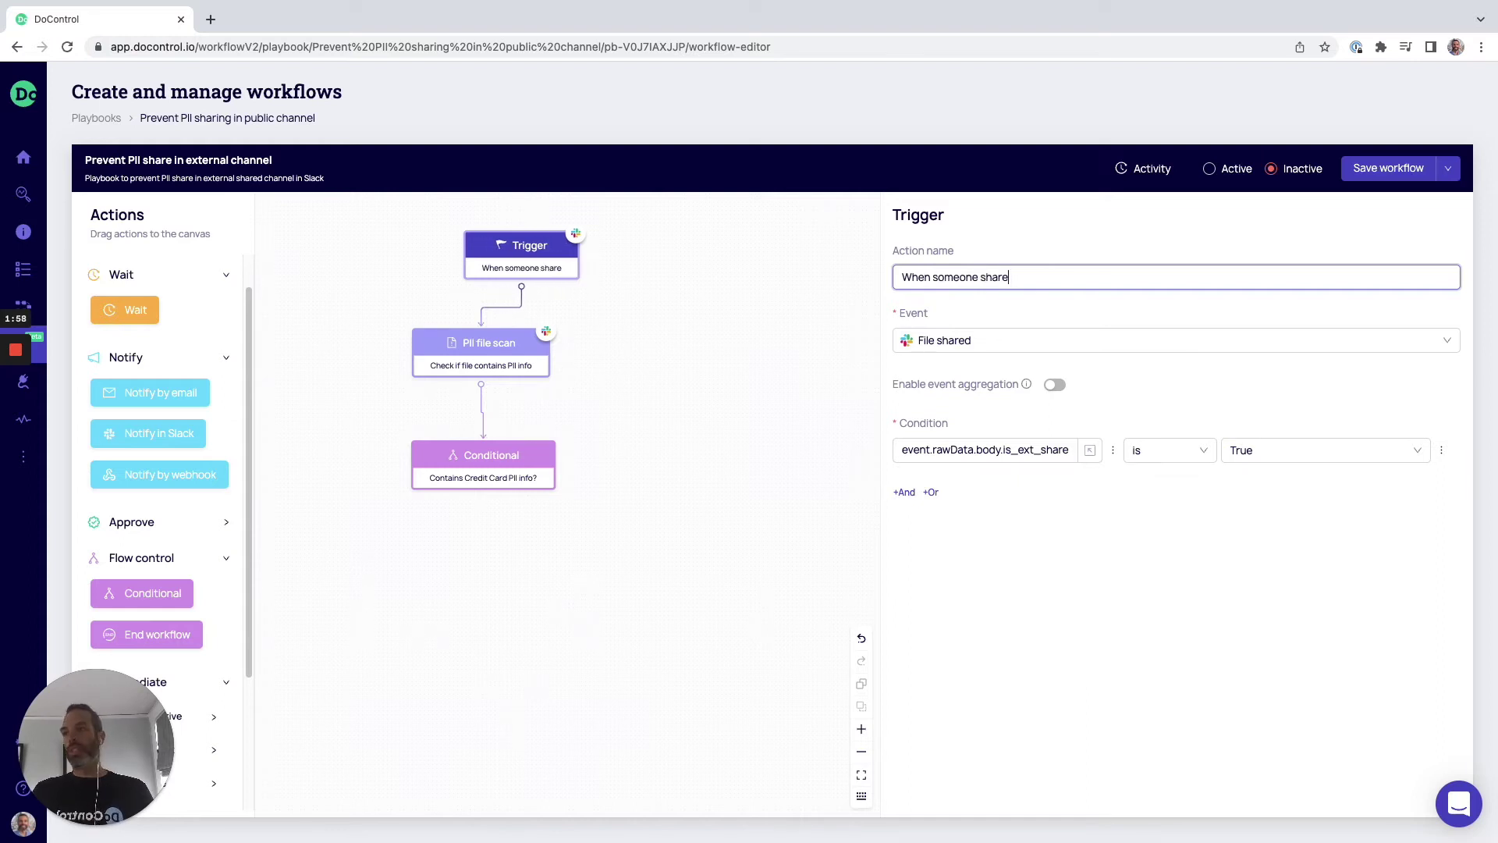
{"action": "type", "text": " a f"}
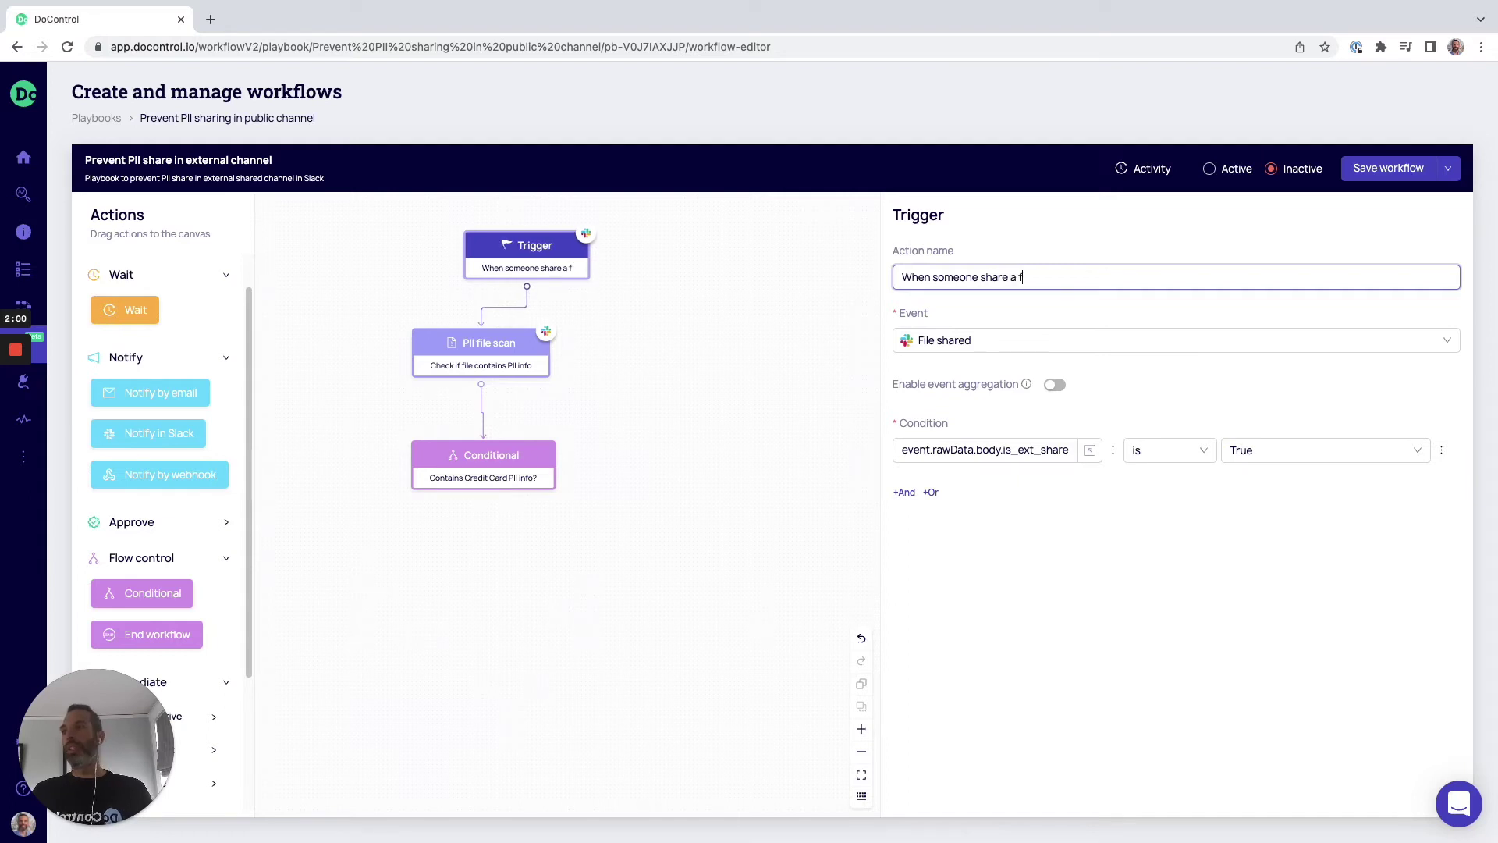
{"action": "key", "text": "BackSpace"}
{"action": "key", "text": "BackSpace"}
{"action": "key", "text": "BackSpace"}
{"action": "key", "text": "BackSpace"}
{"action": "type", "text": "s a"}
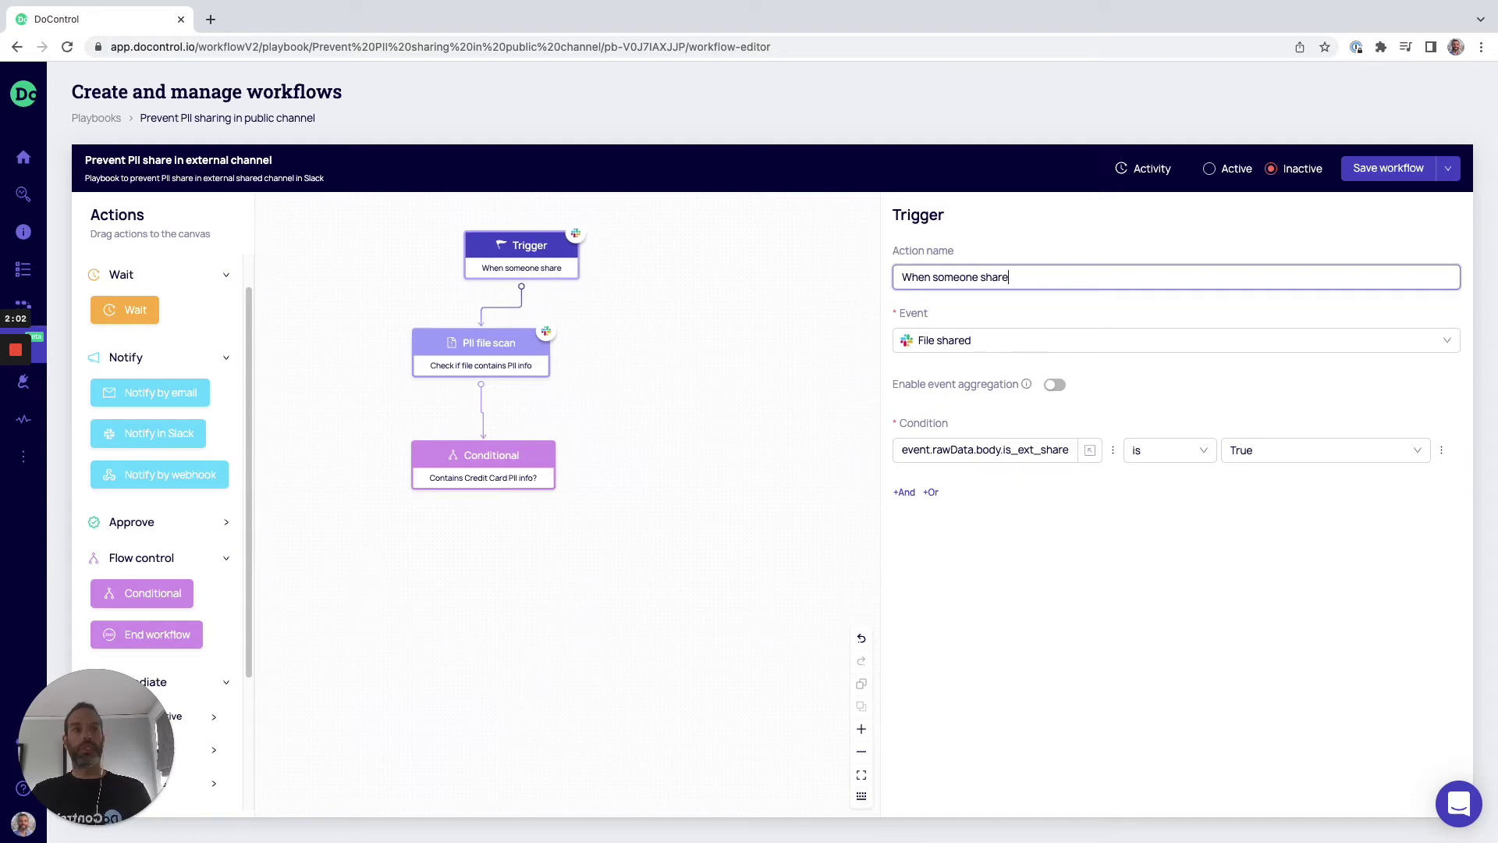
{"action": "type", "text": " file in a s"}
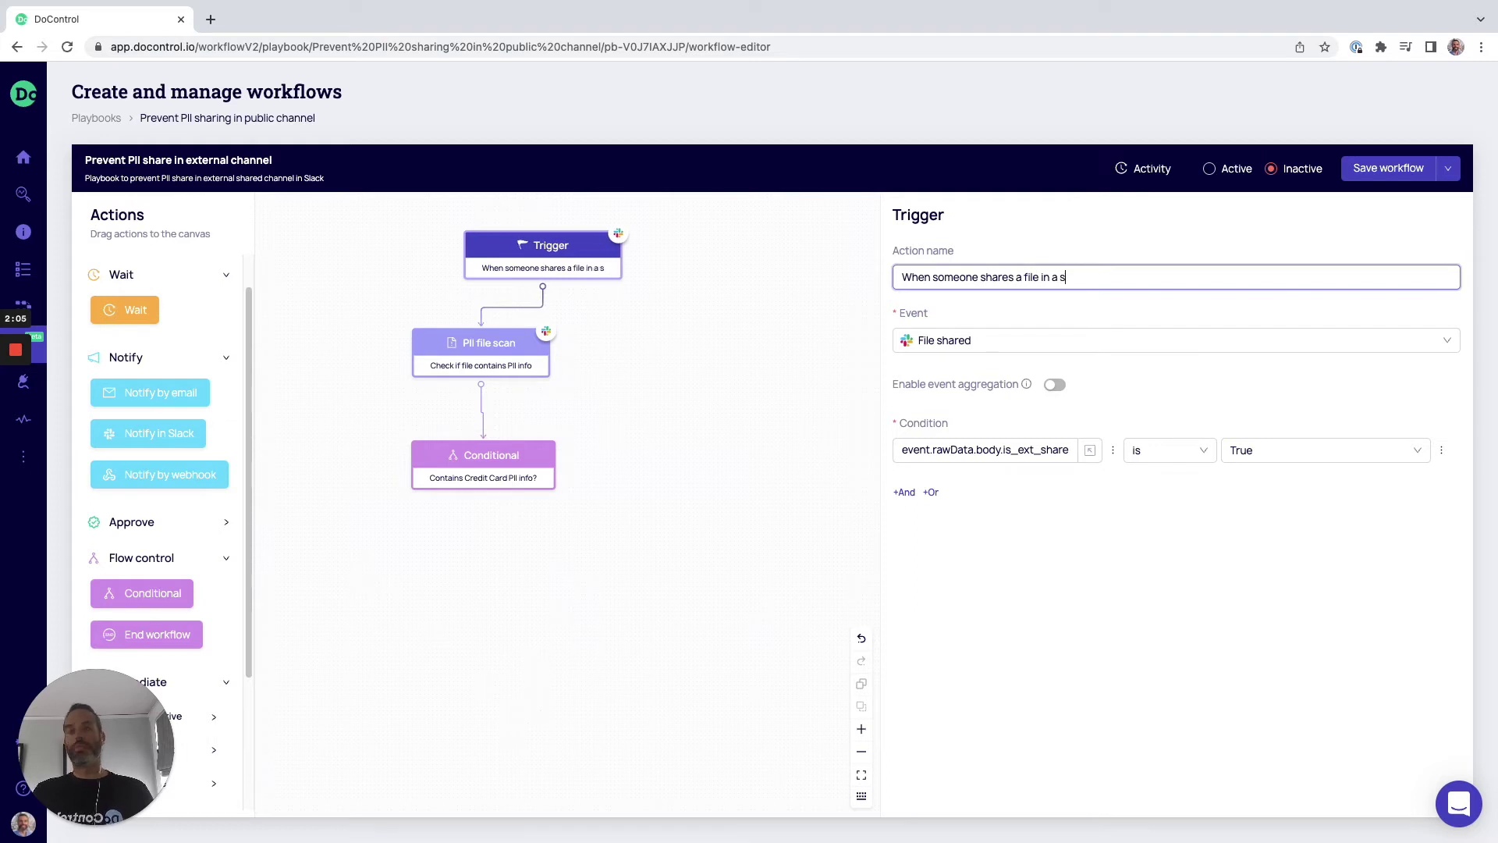
{"action": "key", "text": "BackSpace"}
{"action": "type", "text": "Slack "}
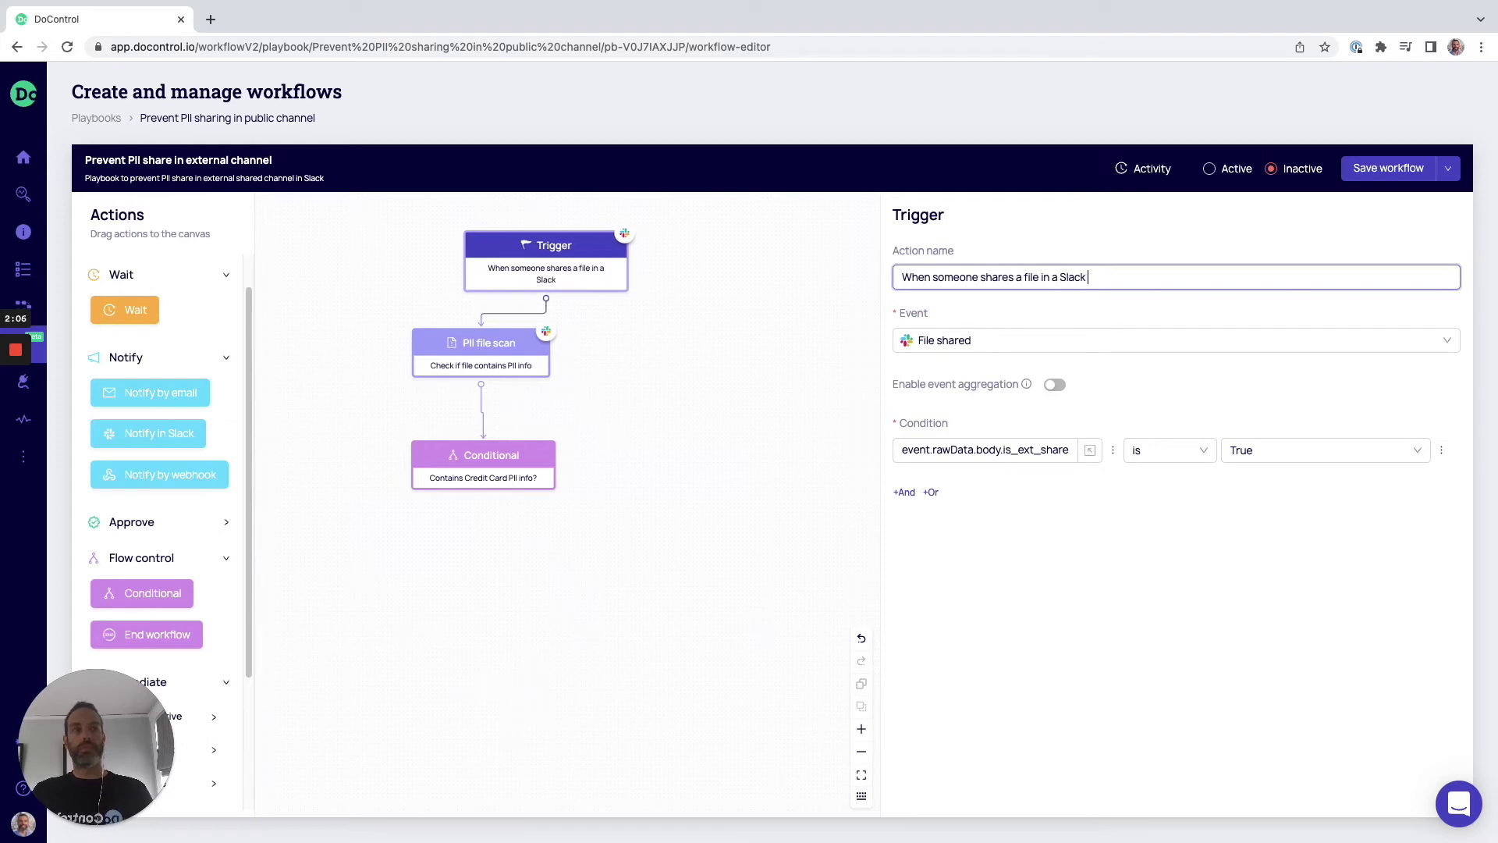
{"action": "type", "text": "shared channel"}
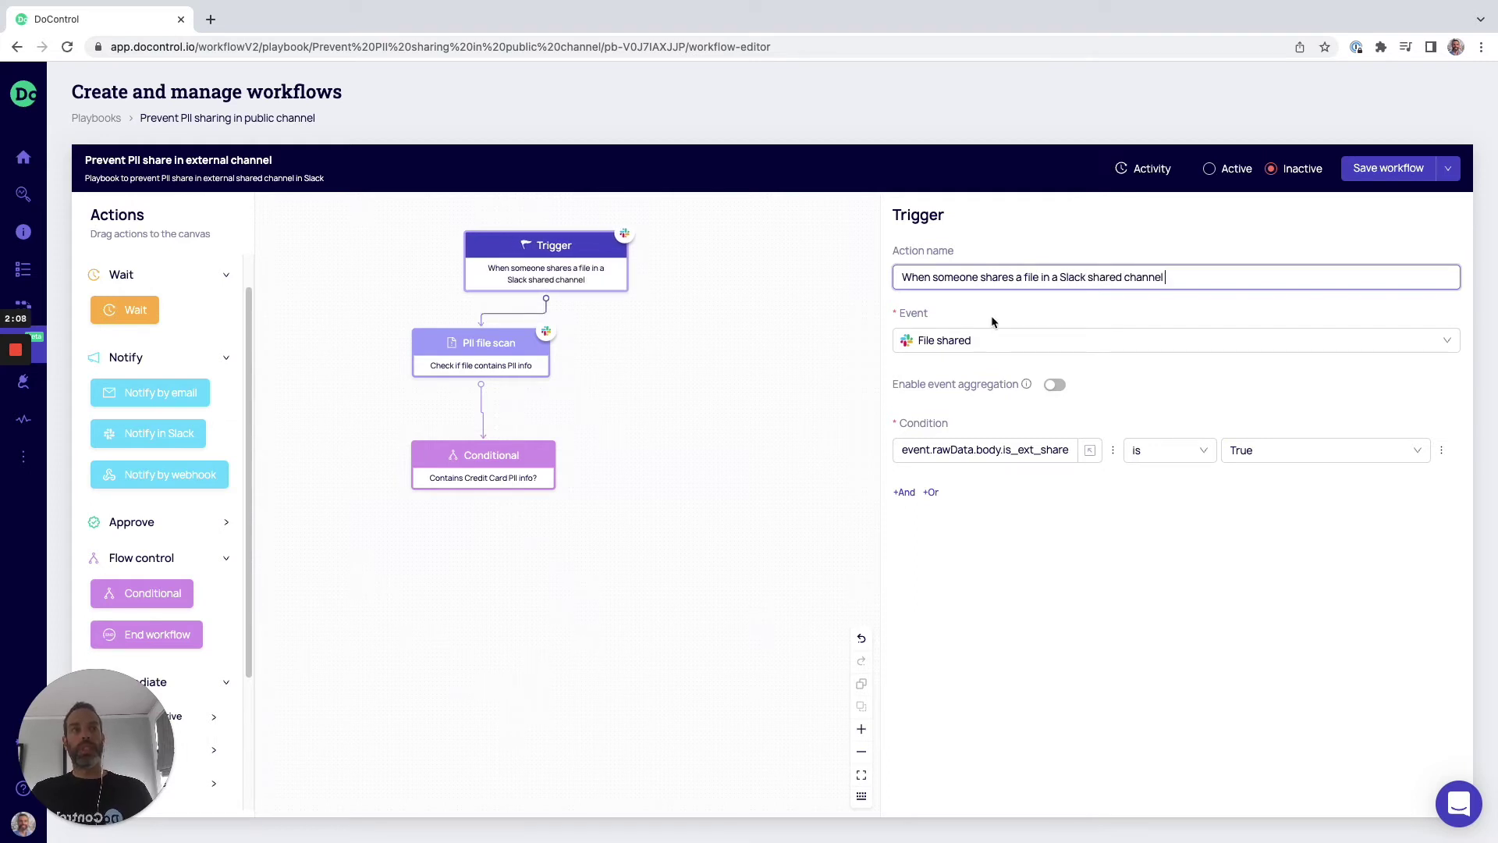
{"action": "left_click", "coordinate": [476, 363]}
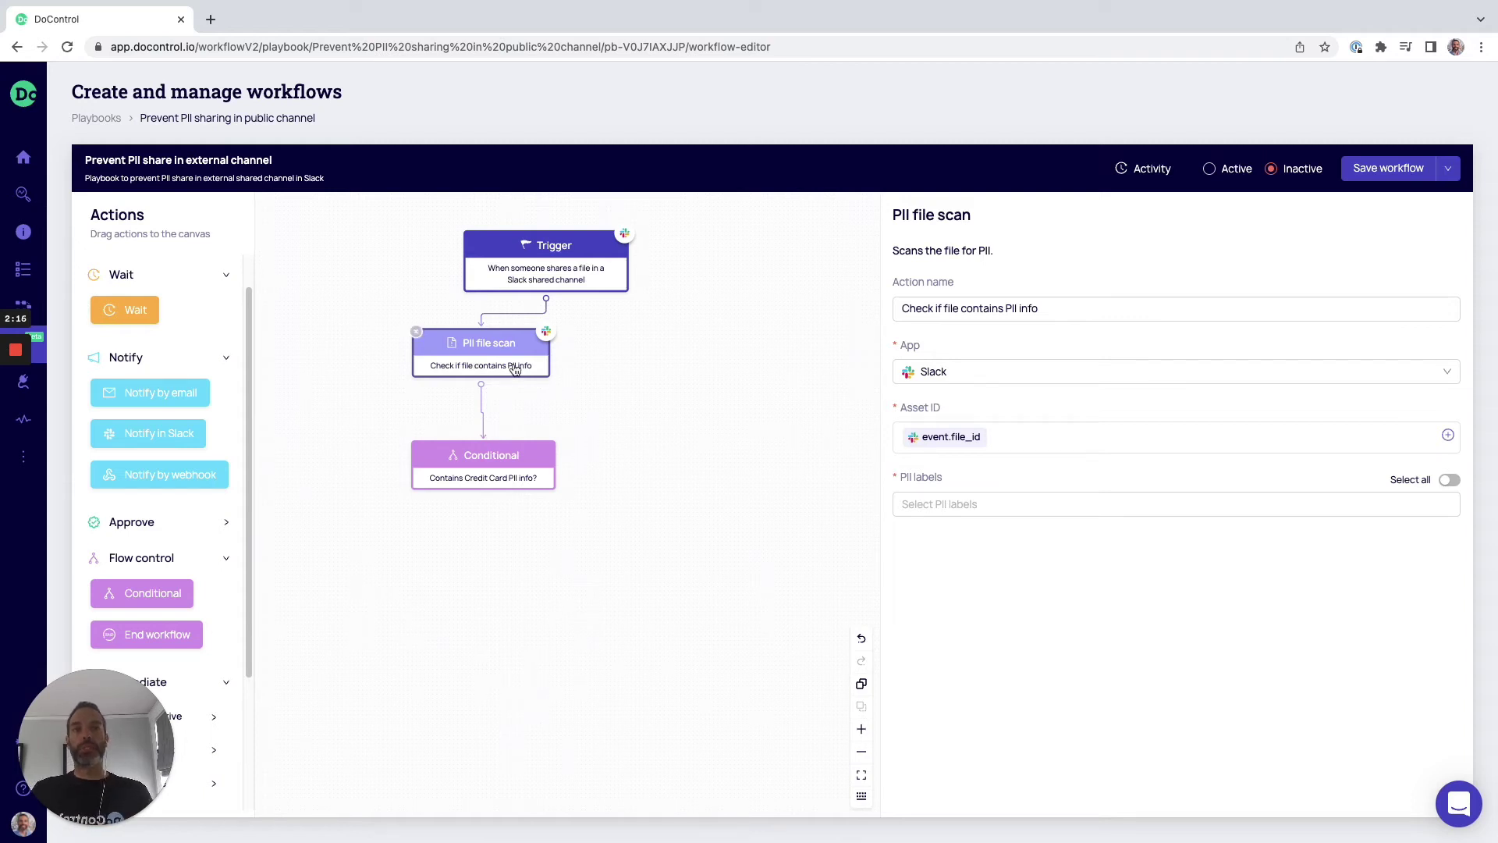
Select the PII labels CREDIT DEBIT NUMBER, CREDIT DEBIT CVV, CREDIT DEBIT EXPIRY and PIN for scanning
{"action": "left_click", "coordinate": [951, 505]}
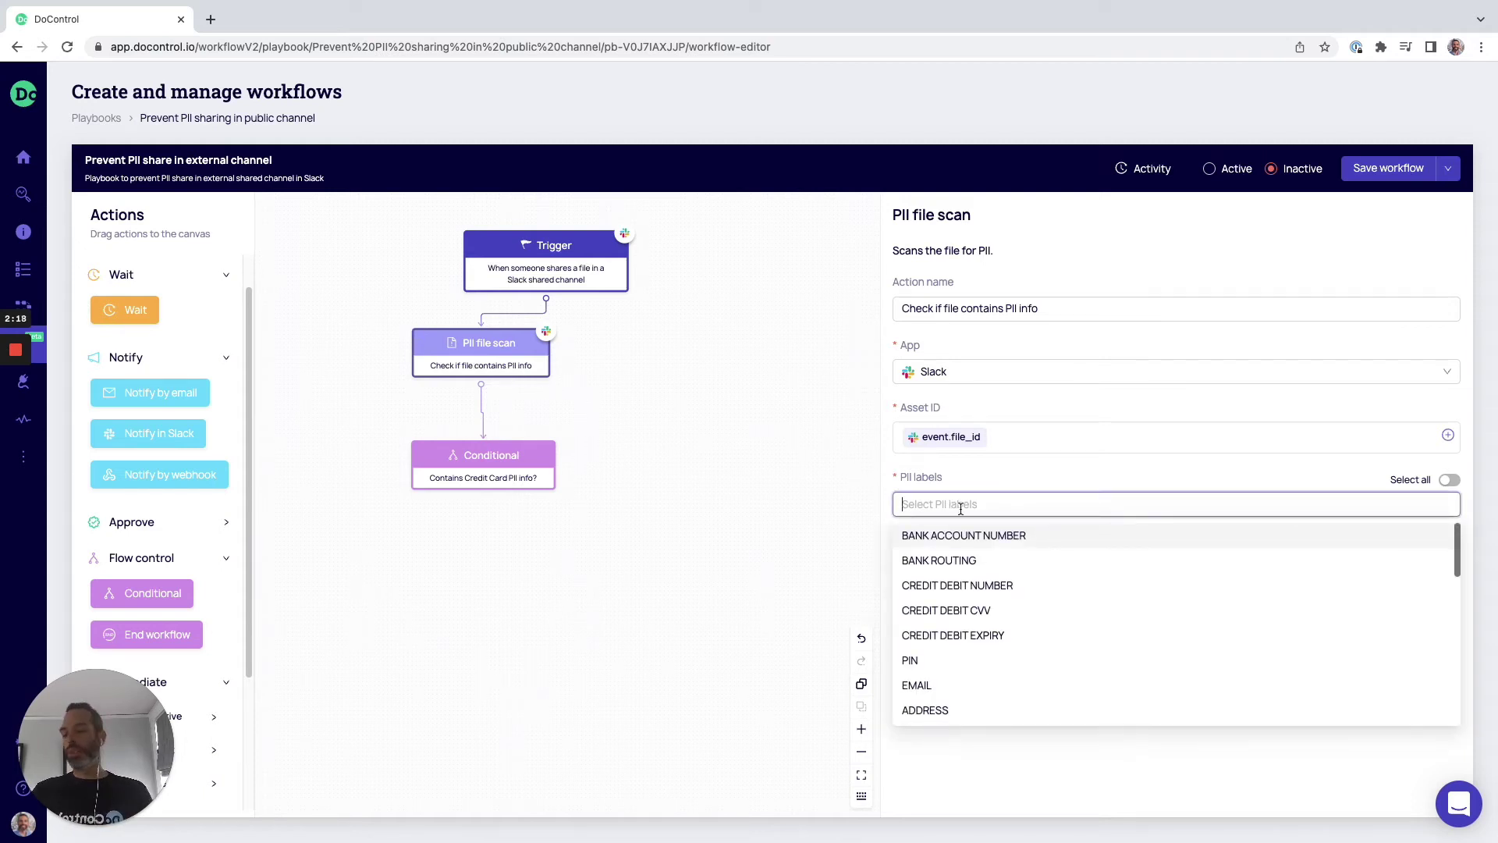
{"action": "left_click", "coordinate": [1066, 587]}
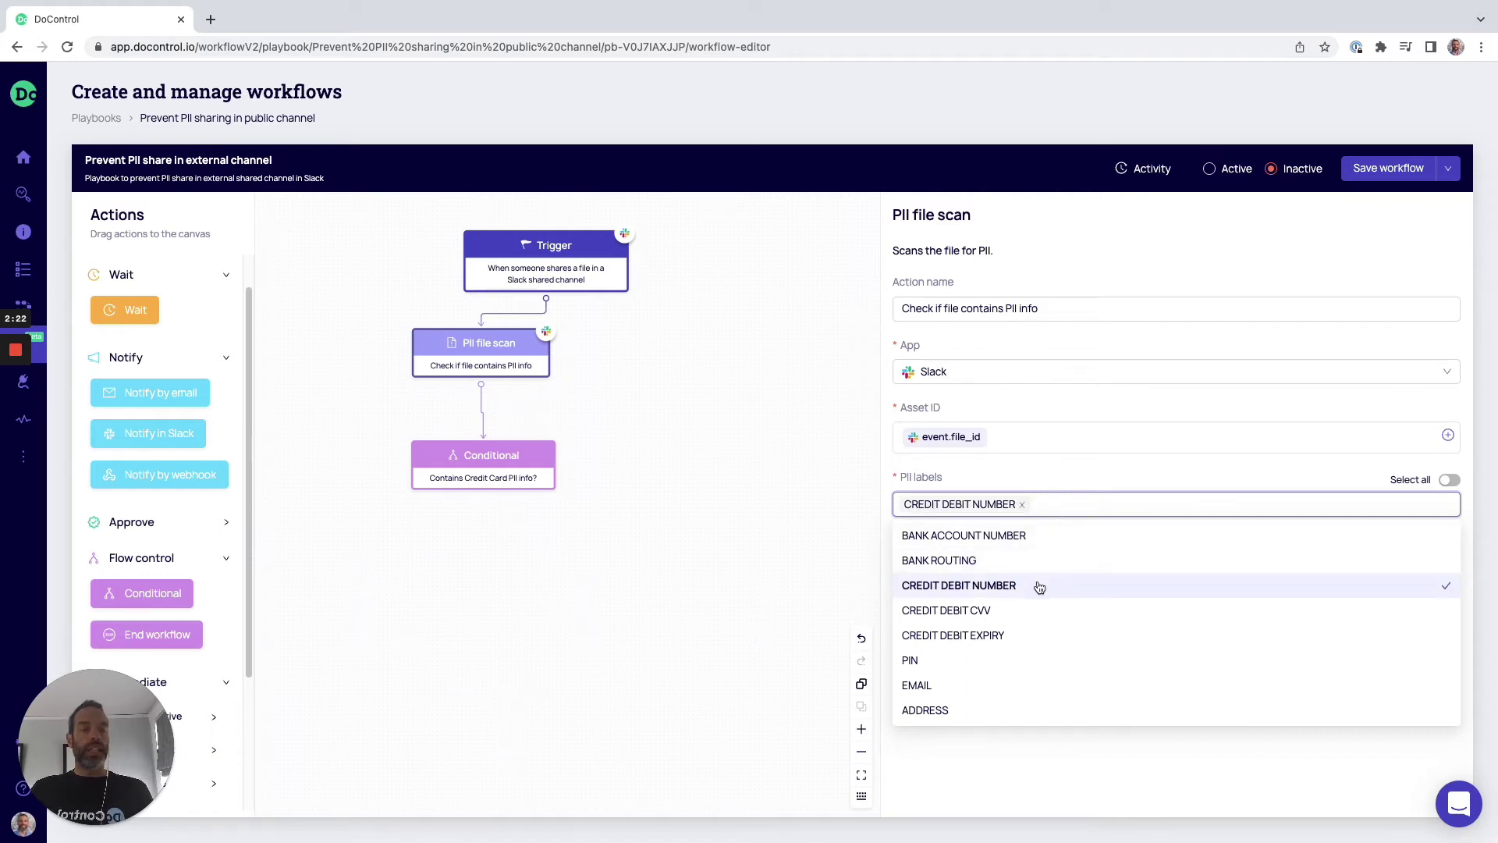
{"action": "left_click", "coordinate": [1023, 611]}
{"action": "left_click", "coordinate": [1019, 633]}
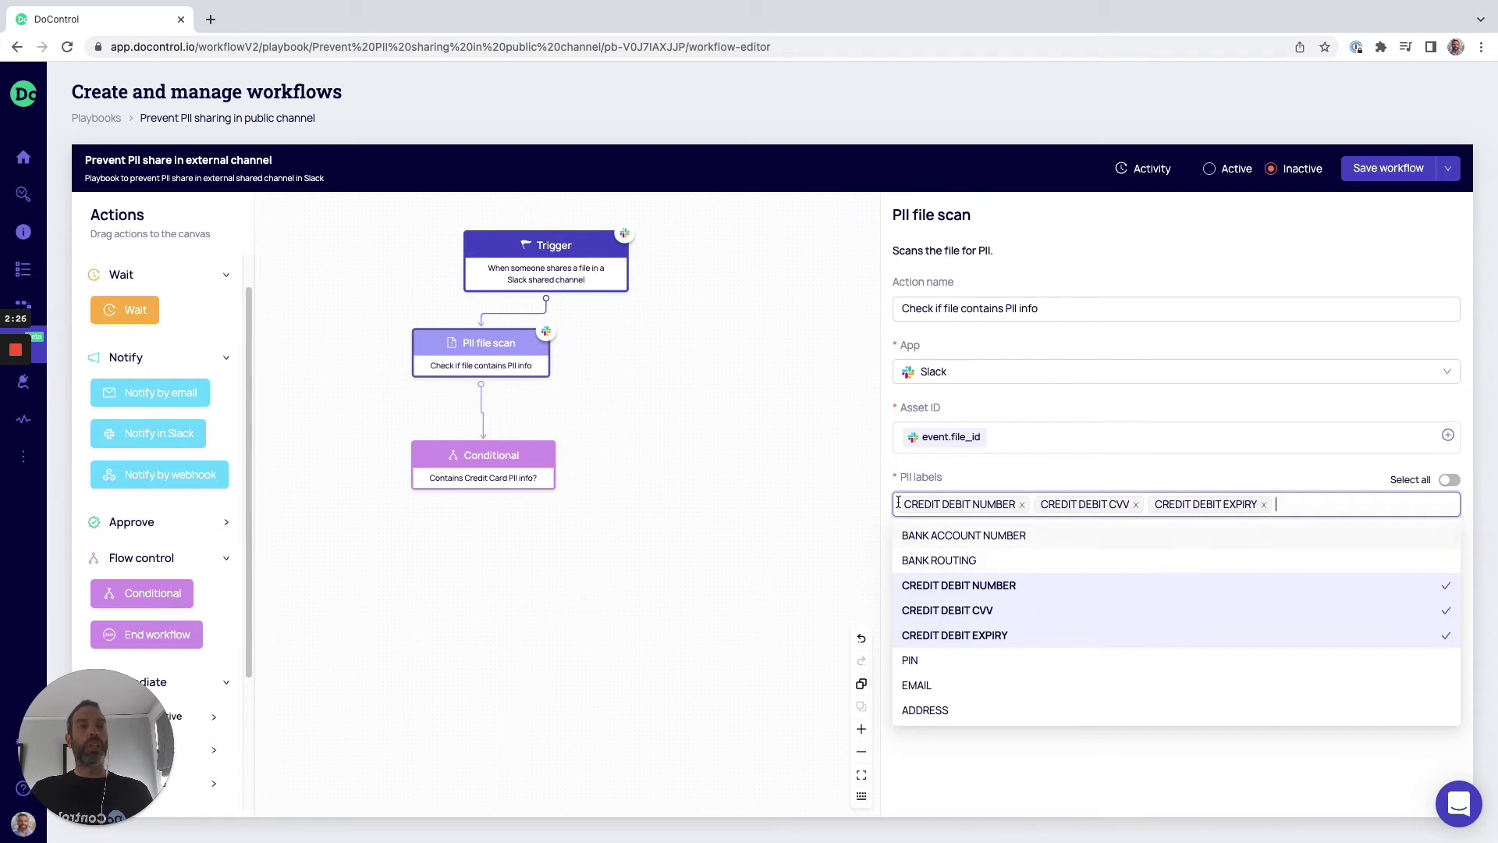
{"action": "left_click", "coordinate": [968, 665]}
{"action": "scroll", "coordinate": [1003, 679], "scroll_direction": "down", "scroll_amount": 1}
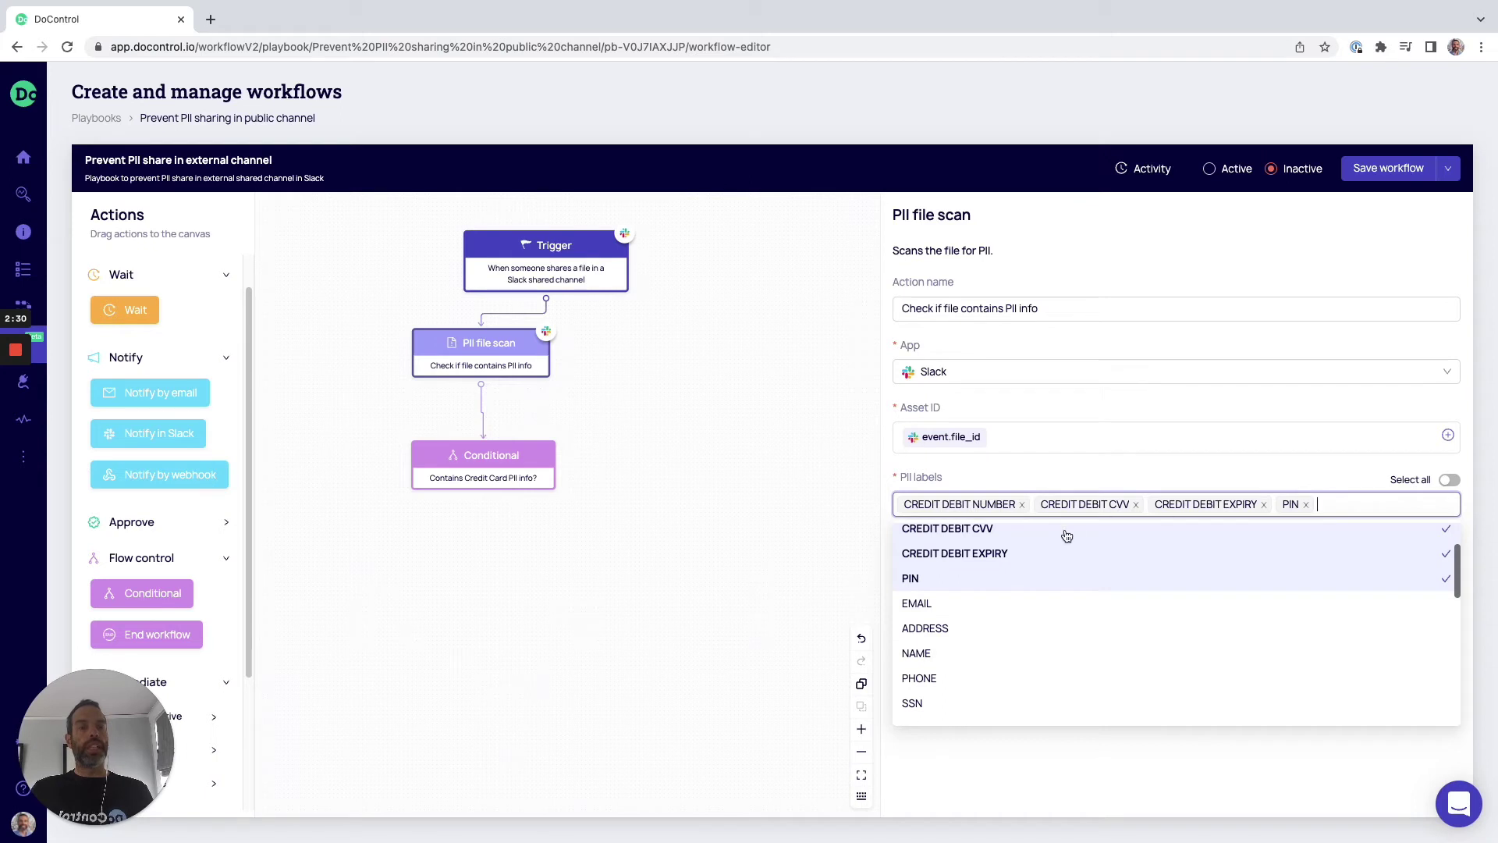
{"action": "left_click", "coordinate": [733, 540]}
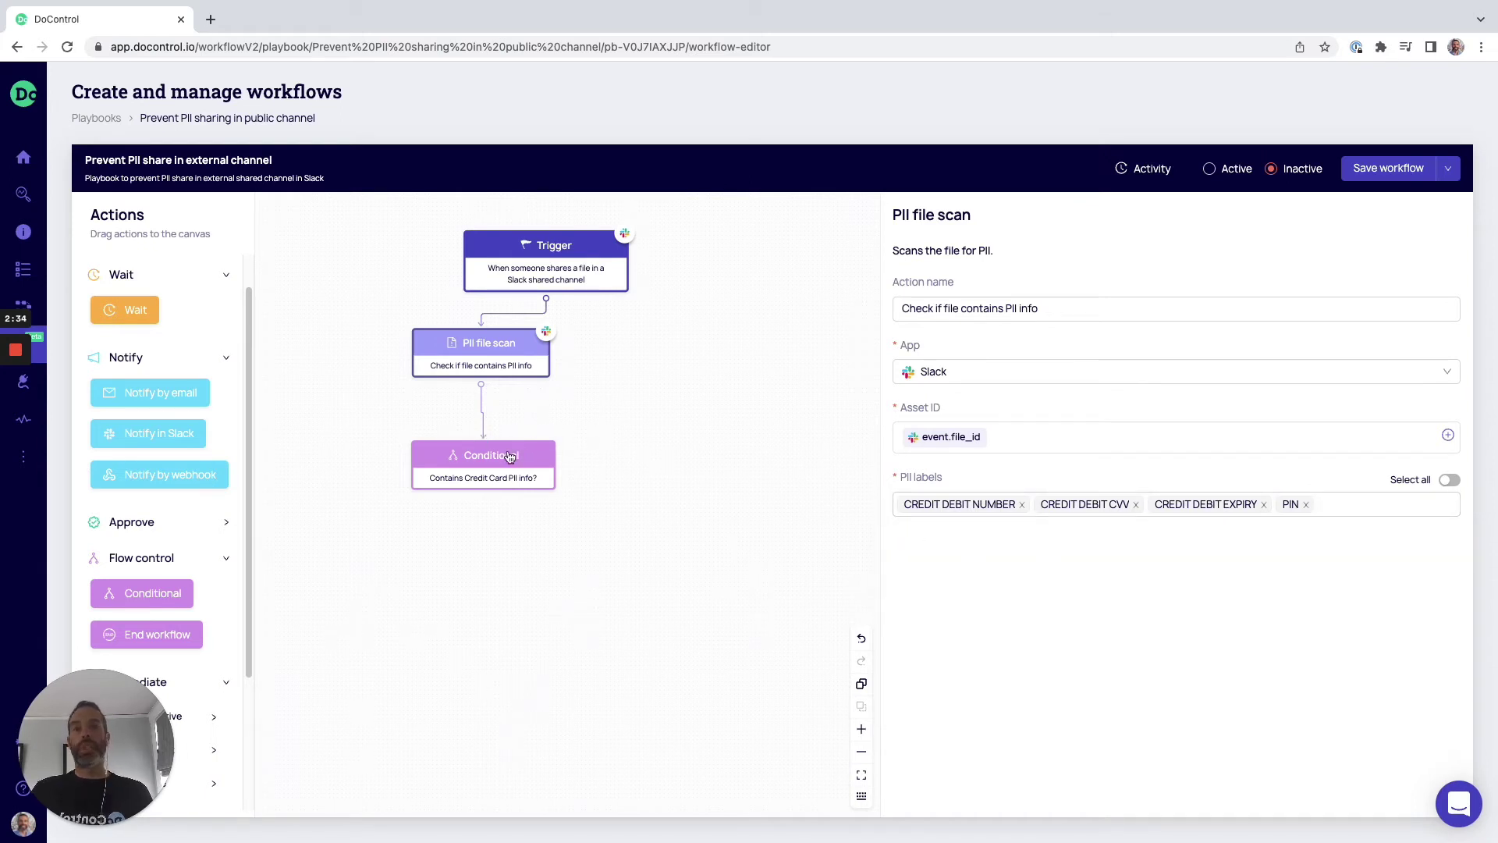
Add a Slack Delete file step and connect it to the Conditional's True branch
{"action": "left_click", "coordinate": [481, 466]}
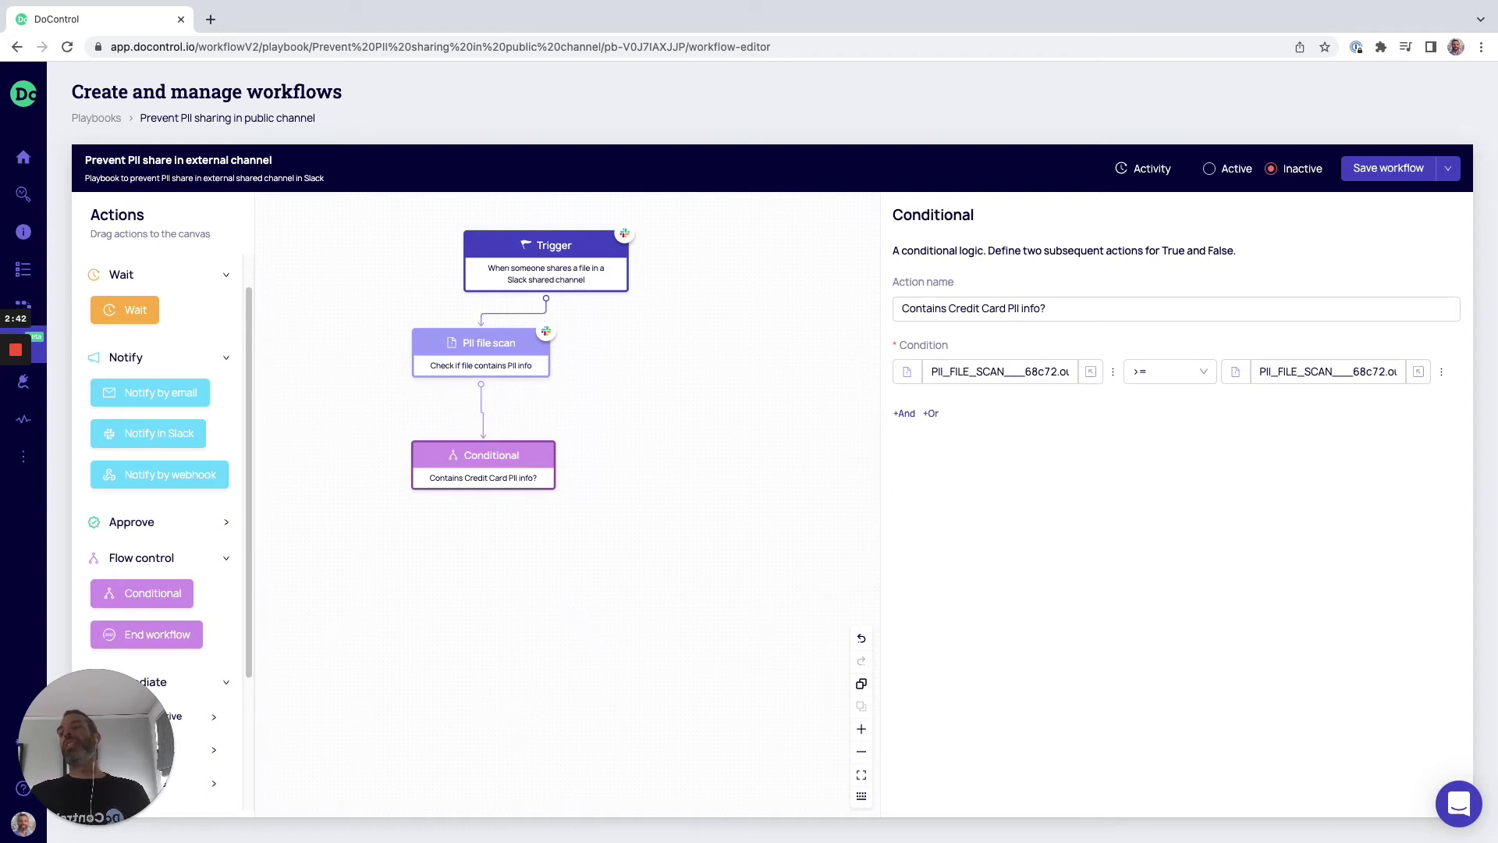
{"action": "scroll", "coordinate": [186, 628], "scroll_direction": "down", "scroll_amount": 3}
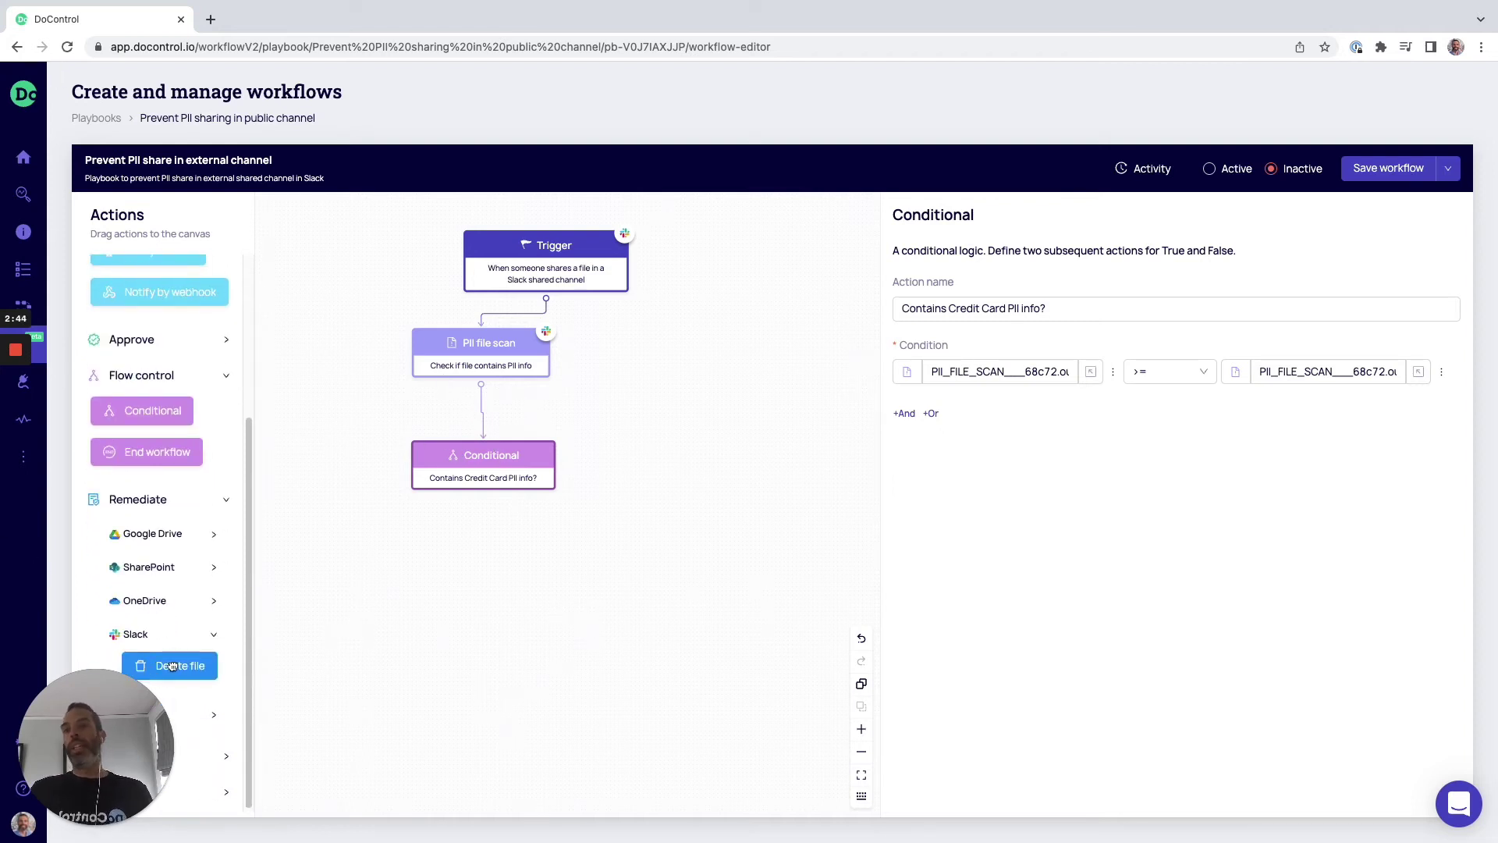
{"action": "left_click_drag", "start_coordinate": [171, 666], "coordinate": [717, 547]}
{"action": "left_click_drag", "start_coordinate": [557, 466], "coordinate": [711, 546]}
{"action": "left_click", "coordinate": [663, 546]}
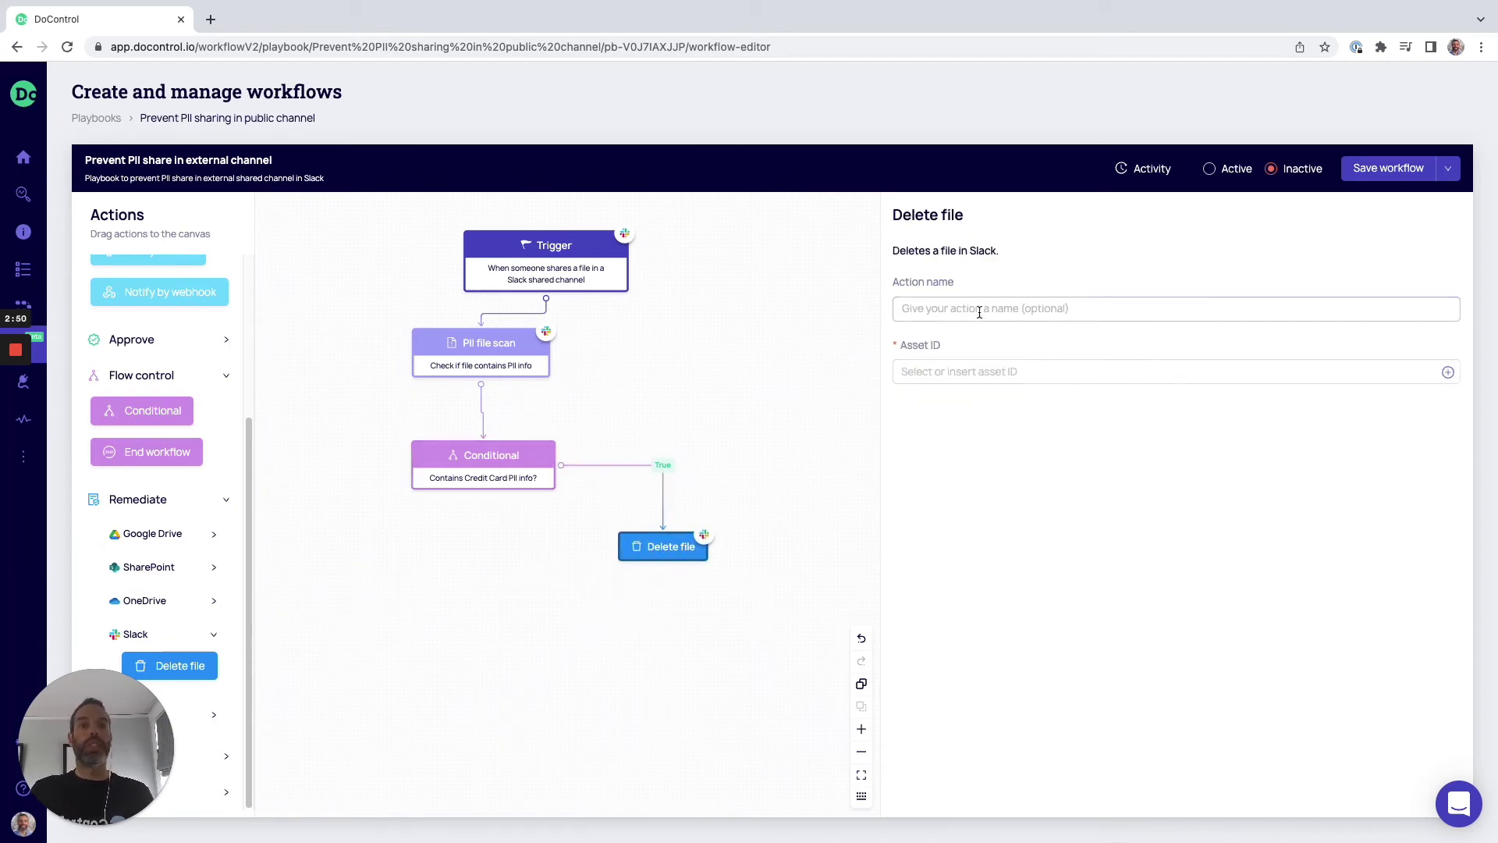
Name the step 'Remove the file from the channel' and set Asset ID to event.file id
{"action": "left_click", "coordinate": [967, 373]}
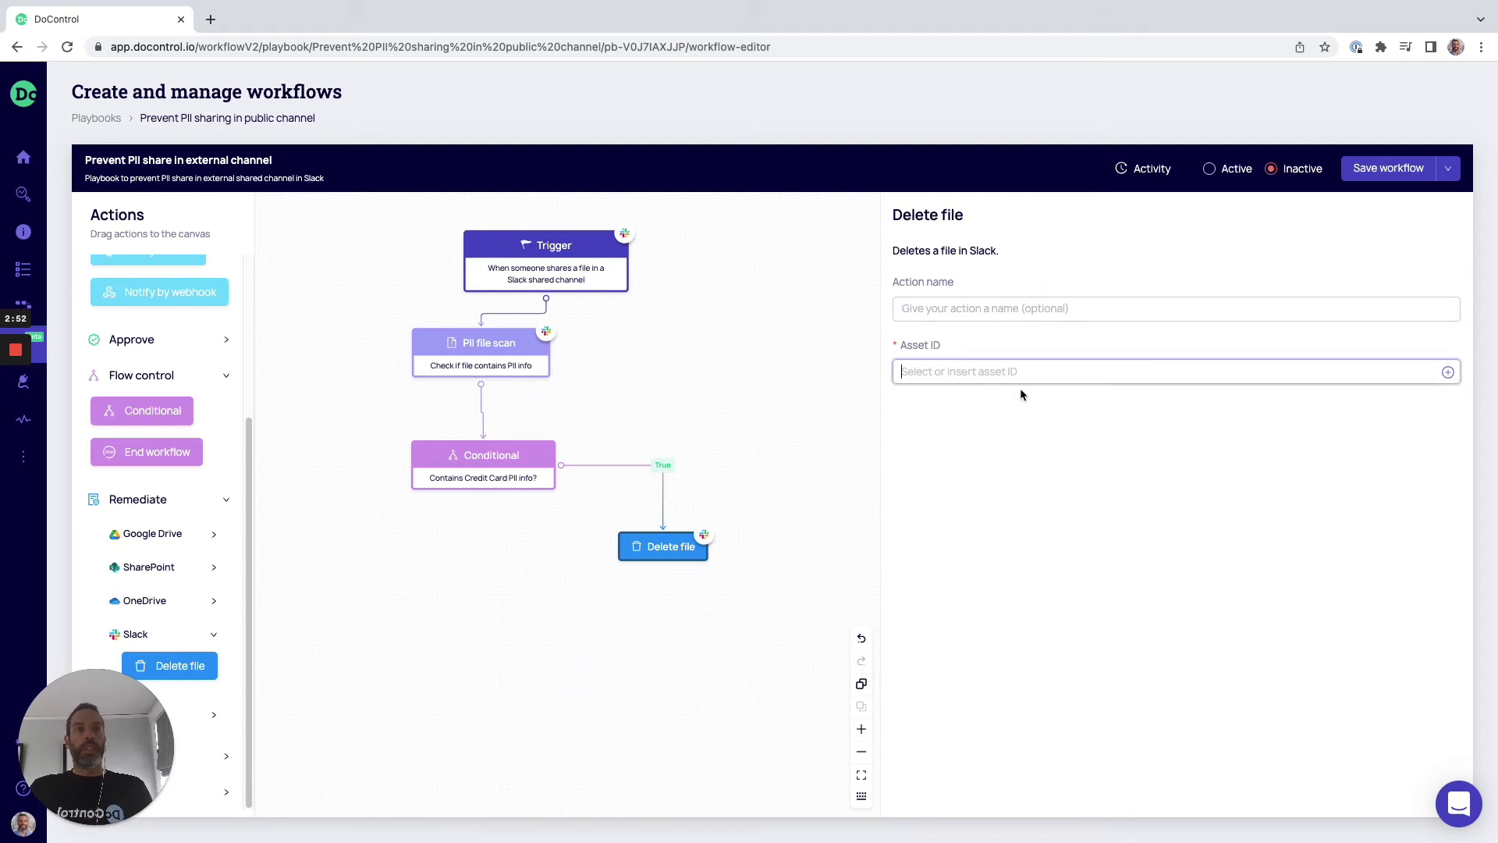
{"action": "left_click", "coordinate": [1099, 309]}
{"action": "type", "text": "Remove"}
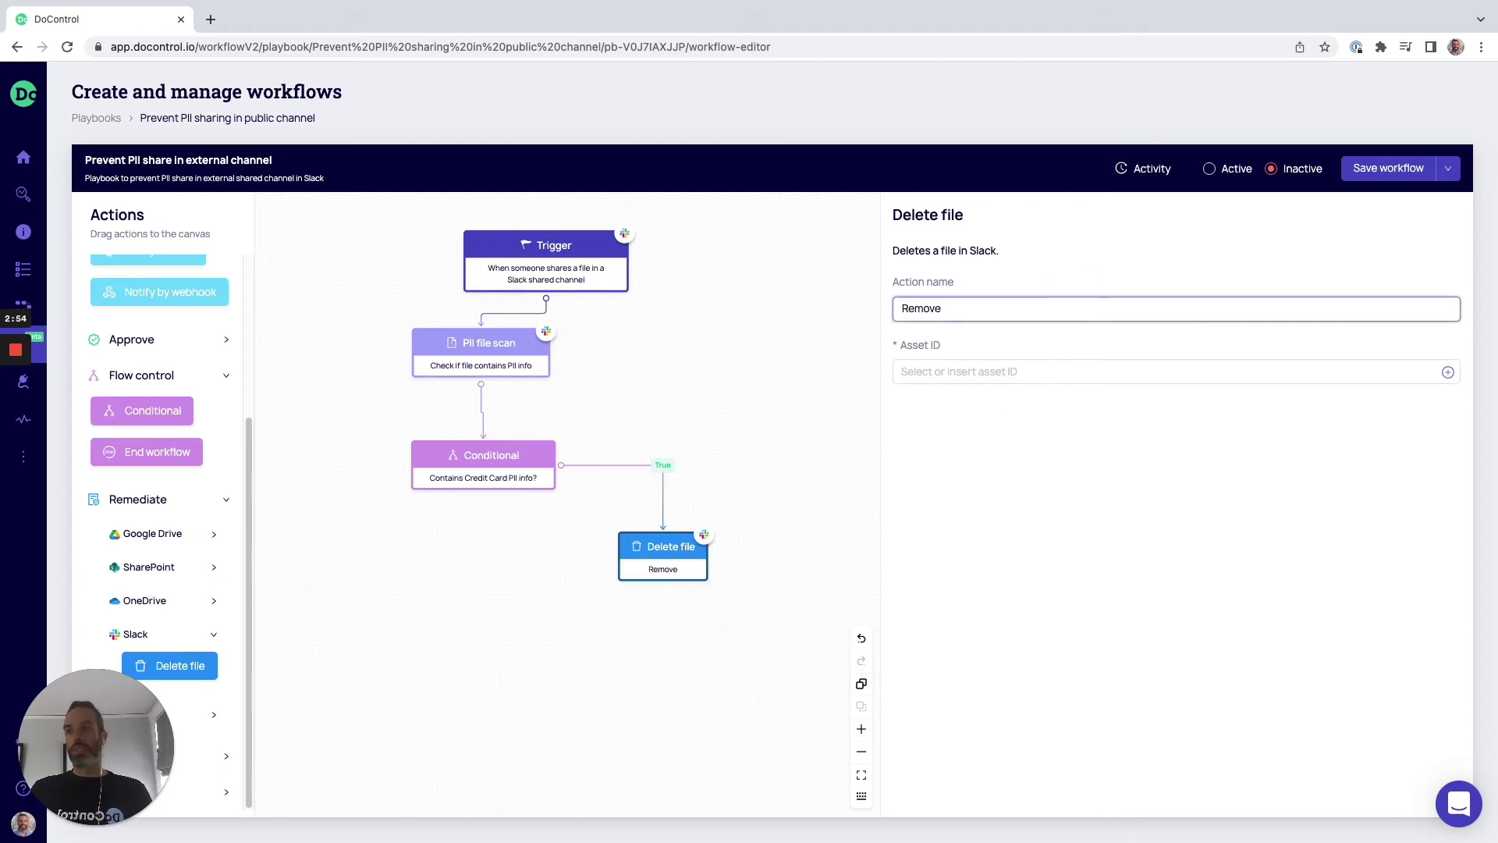
{"action": "type", "text": " te"}
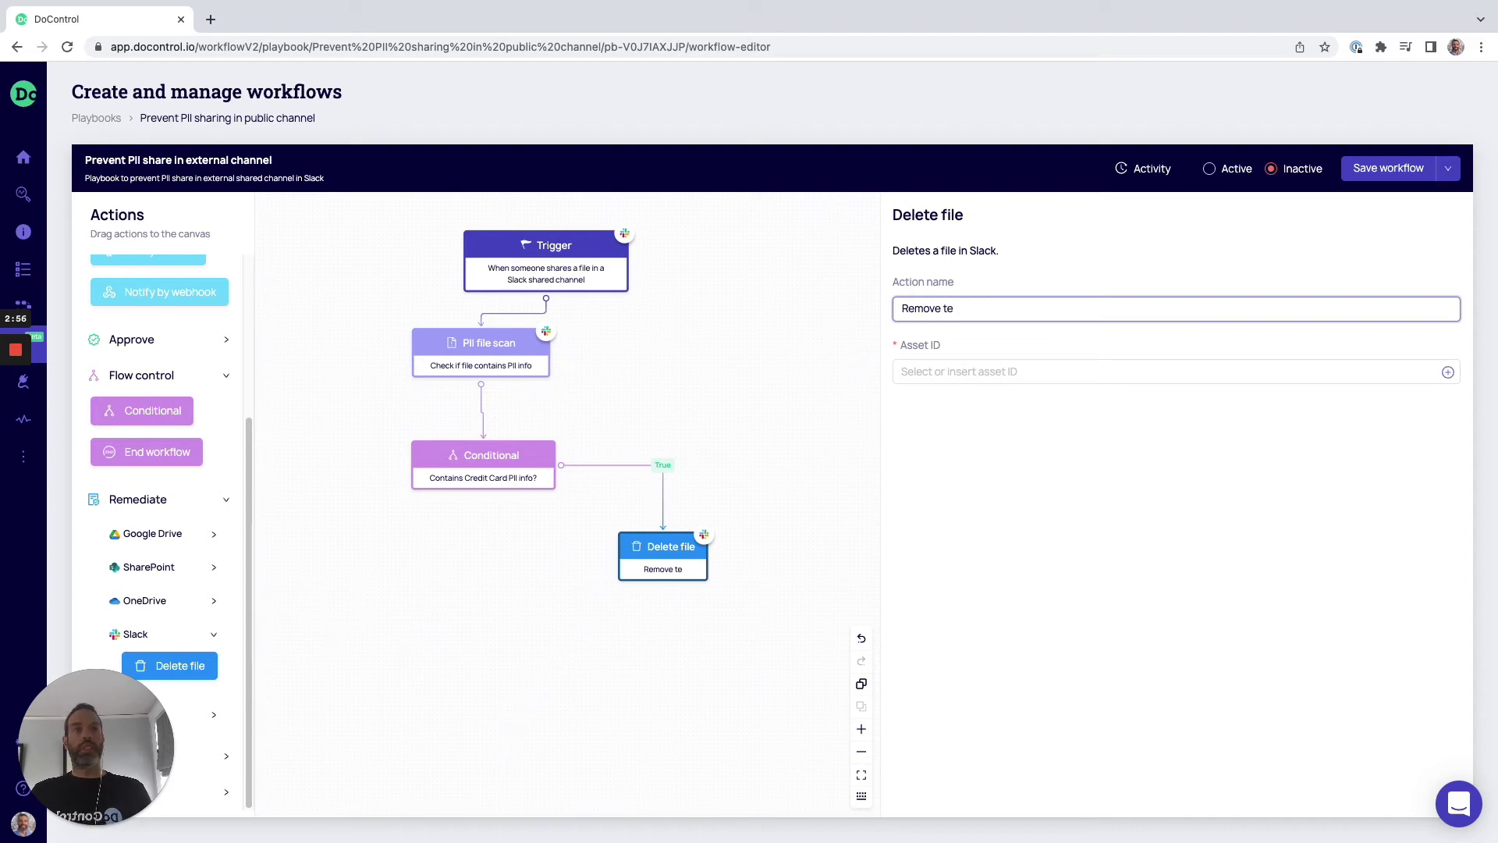
{"action": "key", "text": "BackSpace"}
{"action": "type", "text": "he file"}
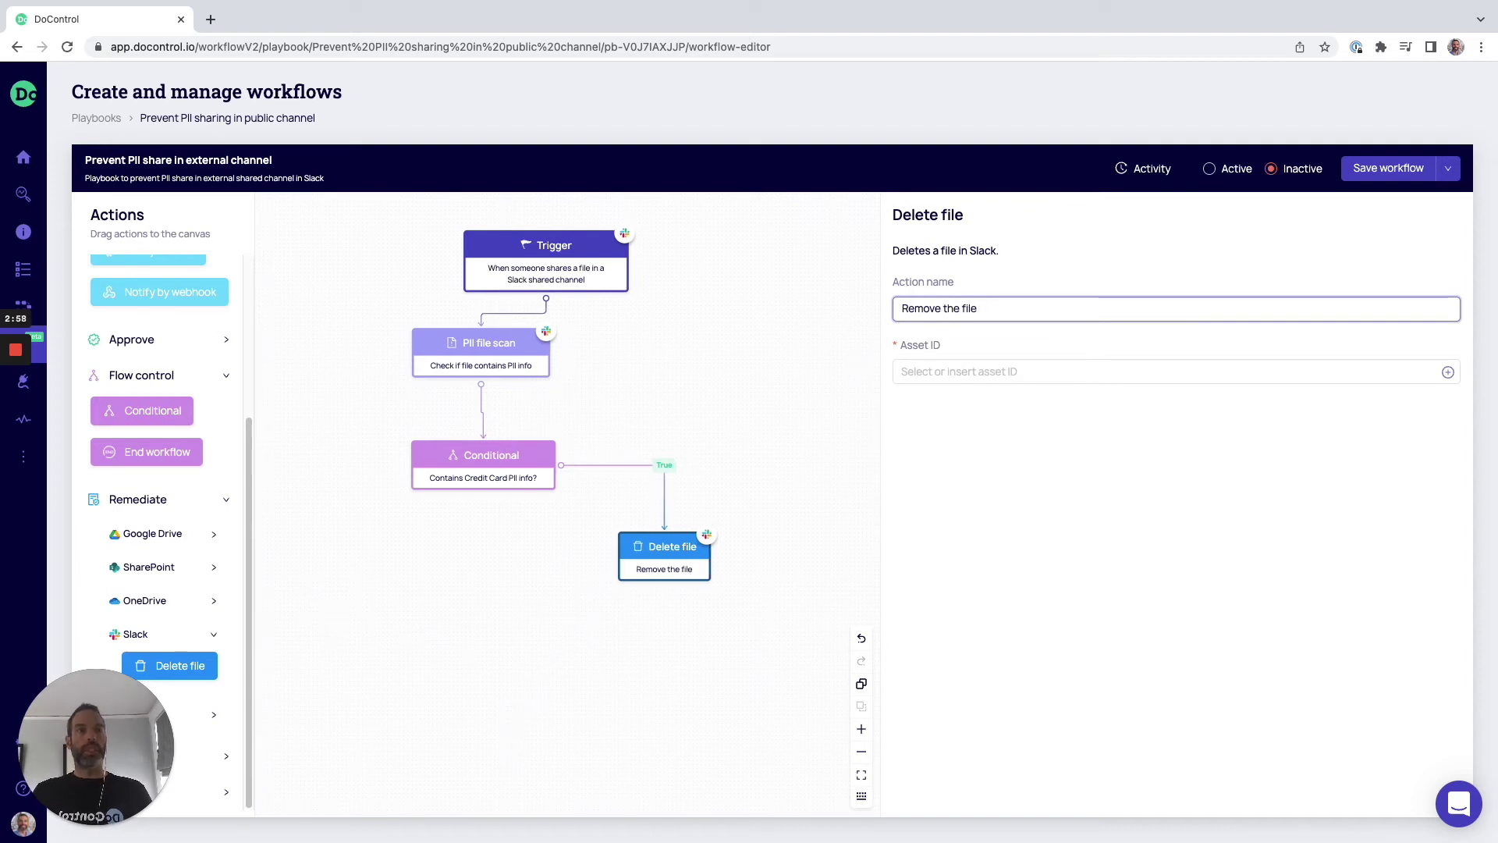
{"action": "type", "text": " from the channel"}
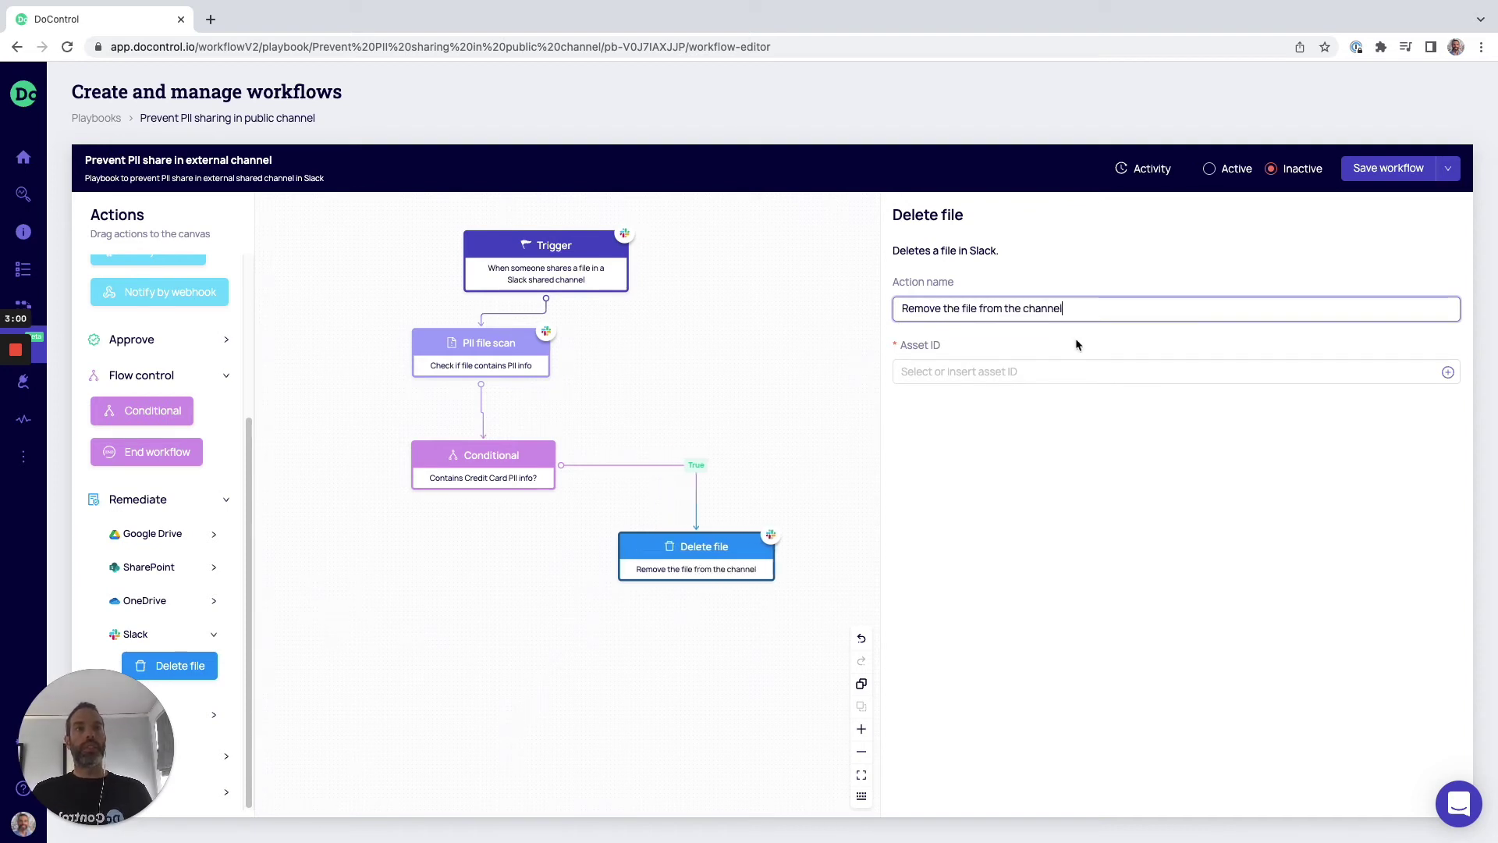
{"action": "left_click", "coordinate": [1144, 372]}
{"action": "left_click", "coordinate": [1448, 371]}
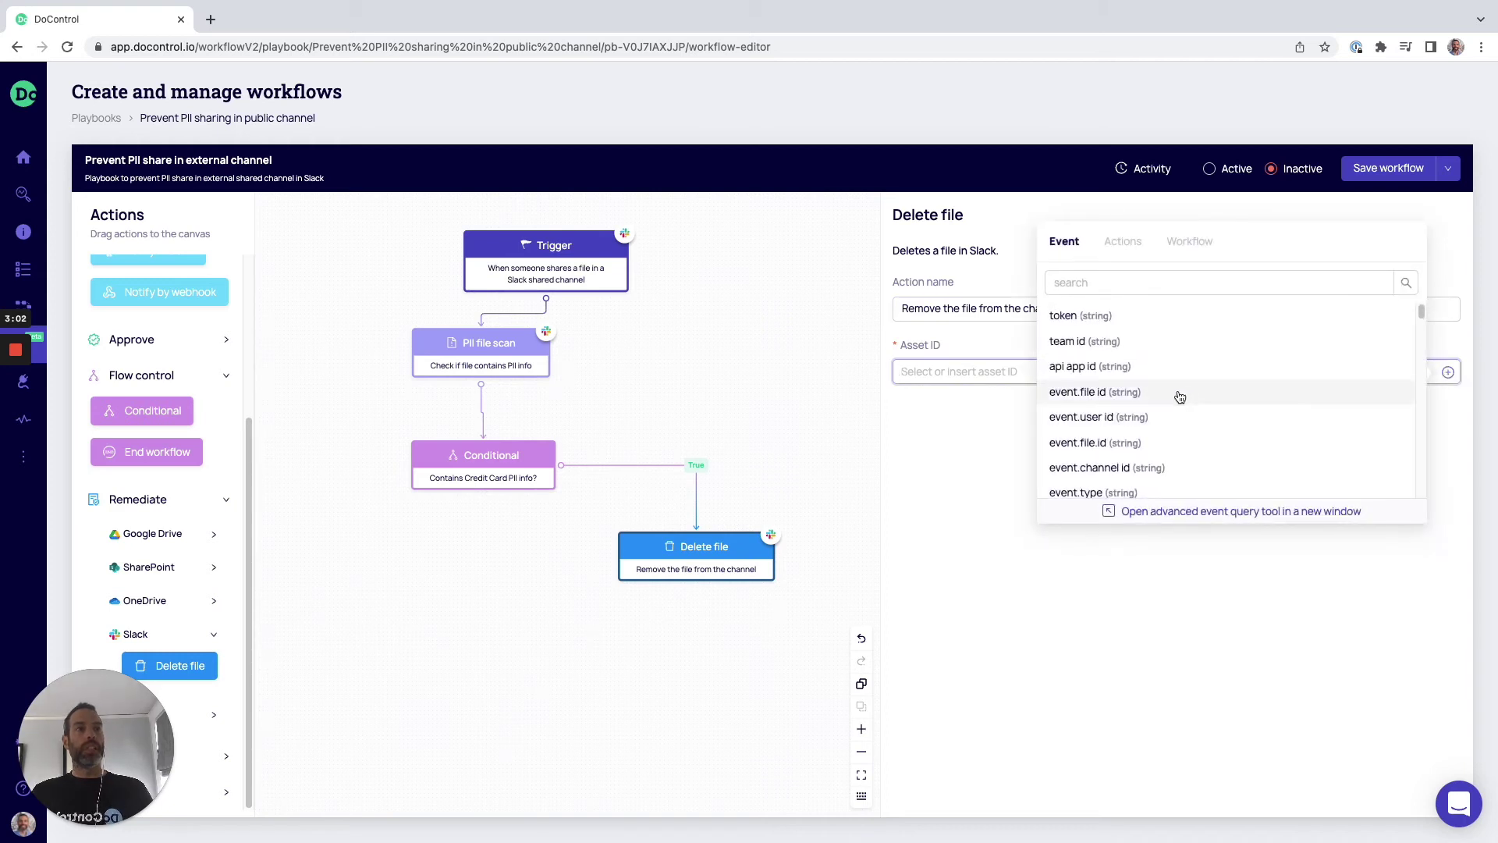
{"action": "left_click", "coordinate": [1180, 392]}
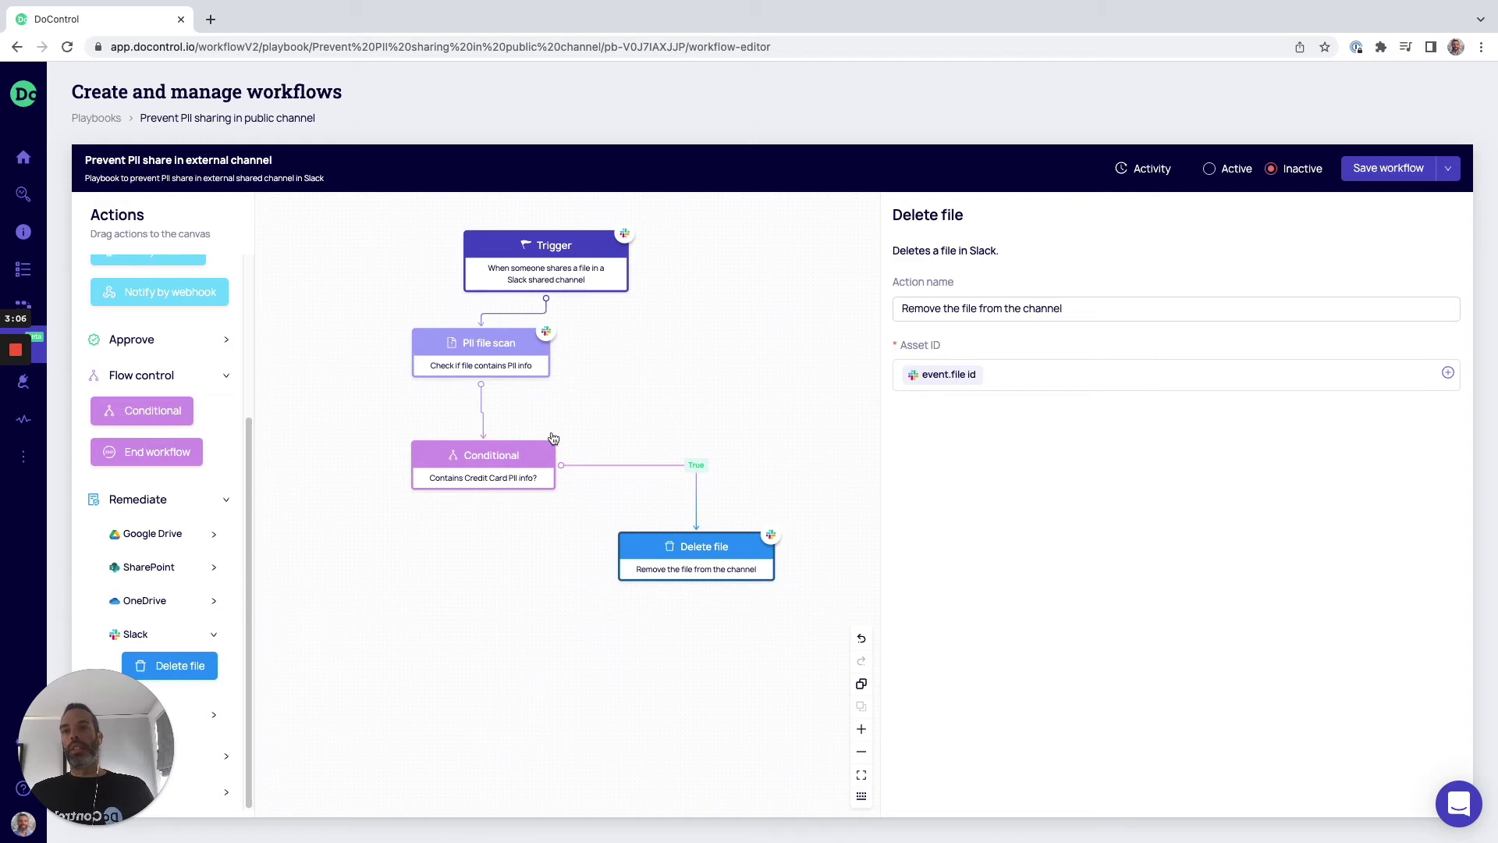
Add an End workflow step on the False branch named 'Allow the share and end the execution'
{"action": "left_click_drag", "start_coordinate": [191, 444], "coordinate": [321, 554]}
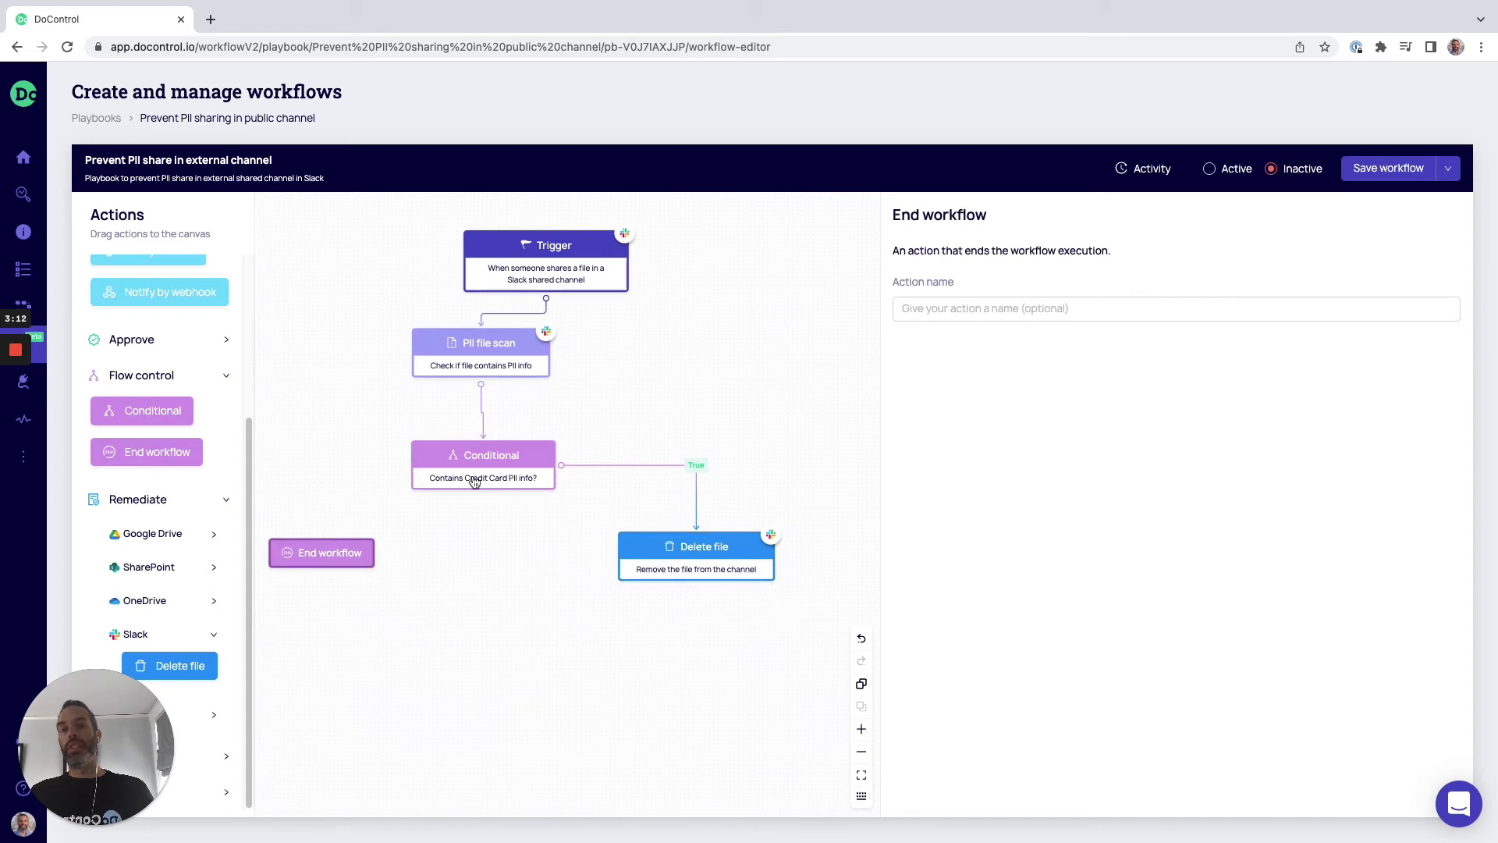
{"action": "left_click_drag", "start_coordinate": [330, 522], "coordinate": [321, 547]}
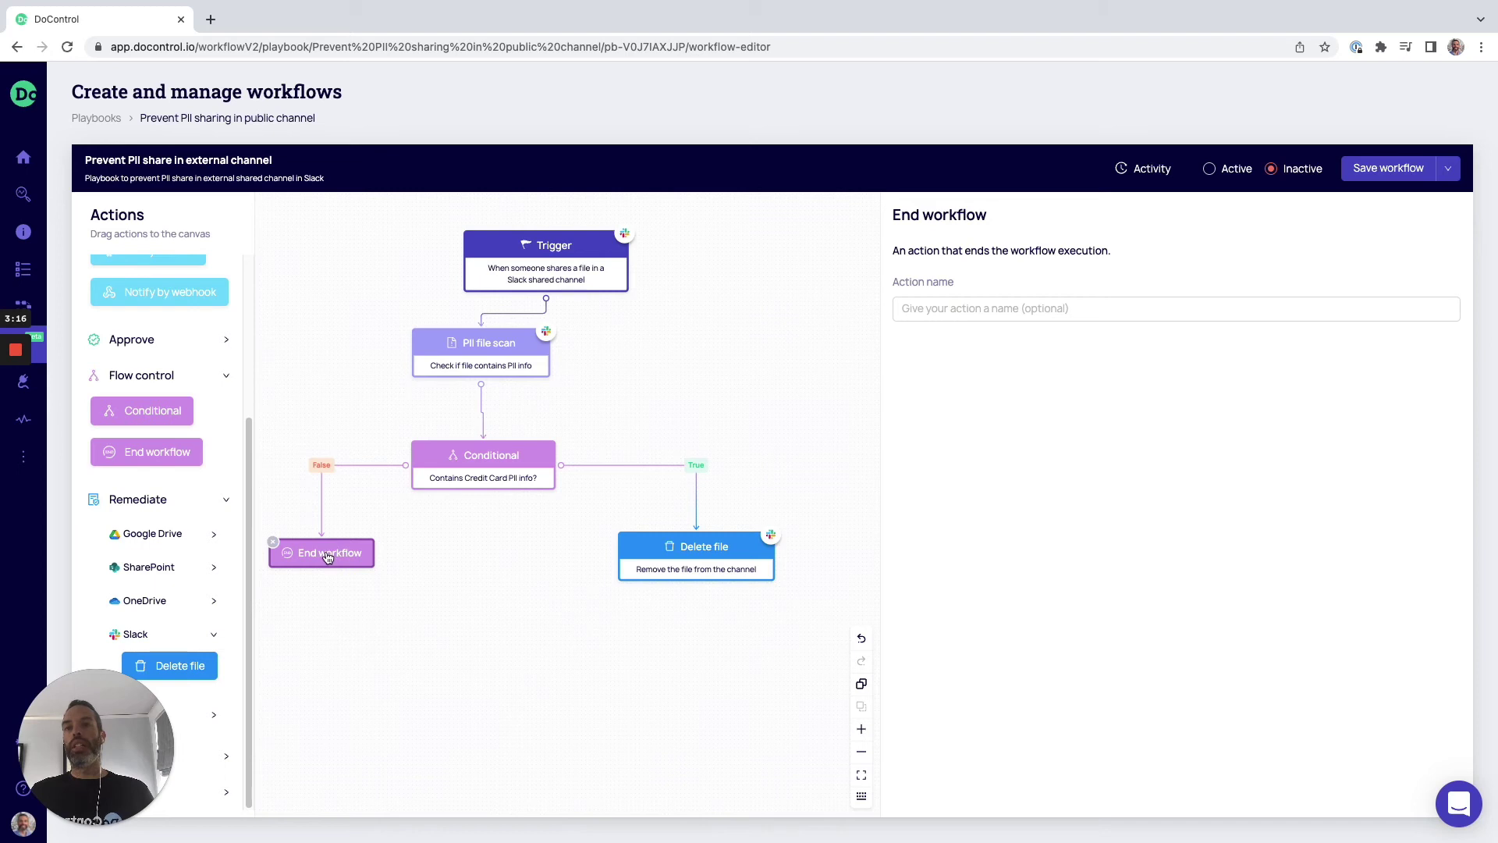
{"action": "left_click", "coordinate": [977, 306]}
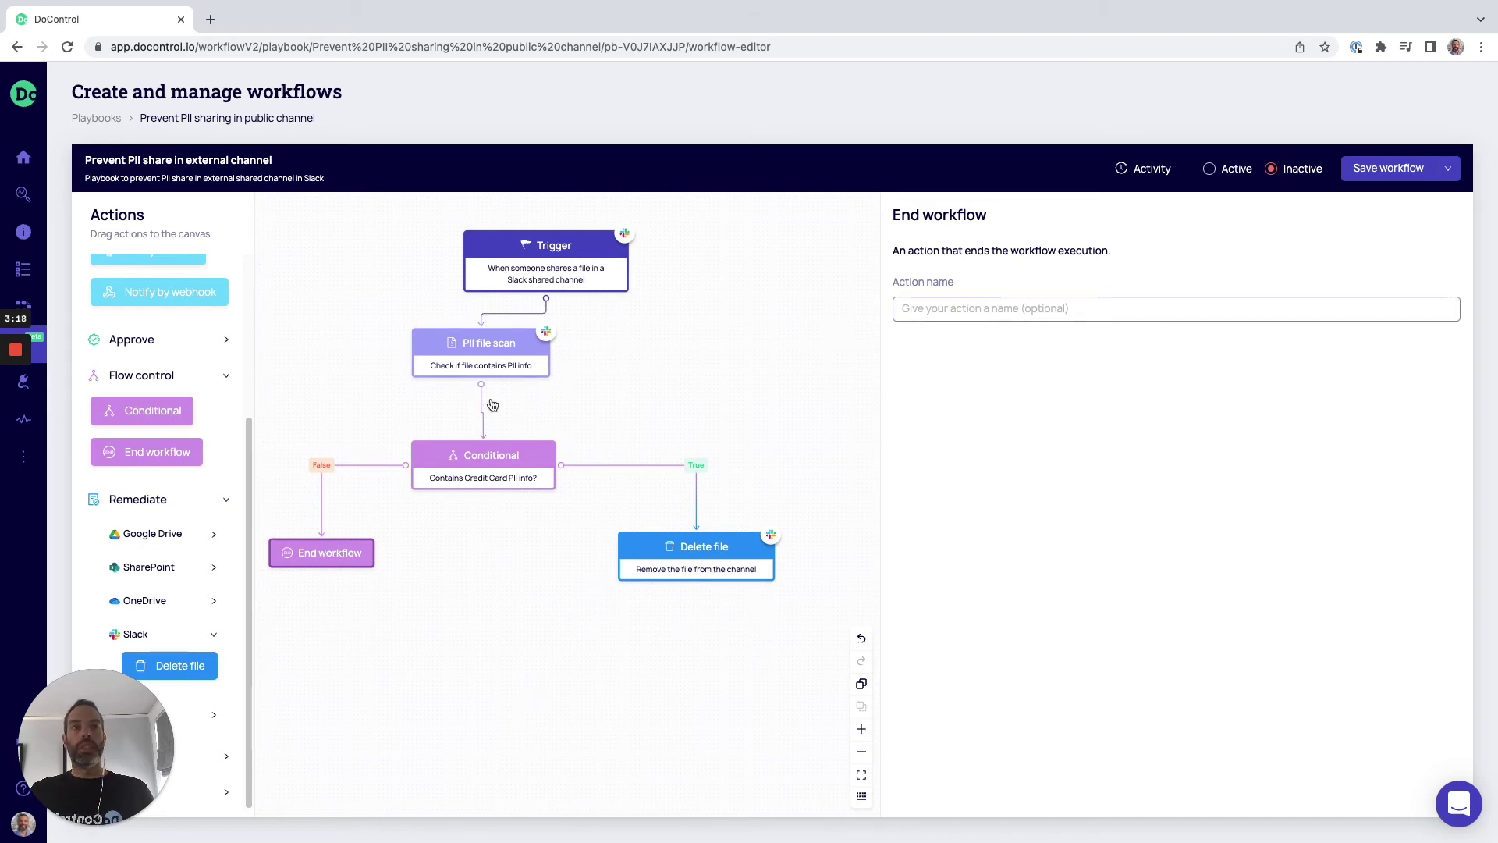
{"action": "left_click", "coordinate": [1063, 307]}
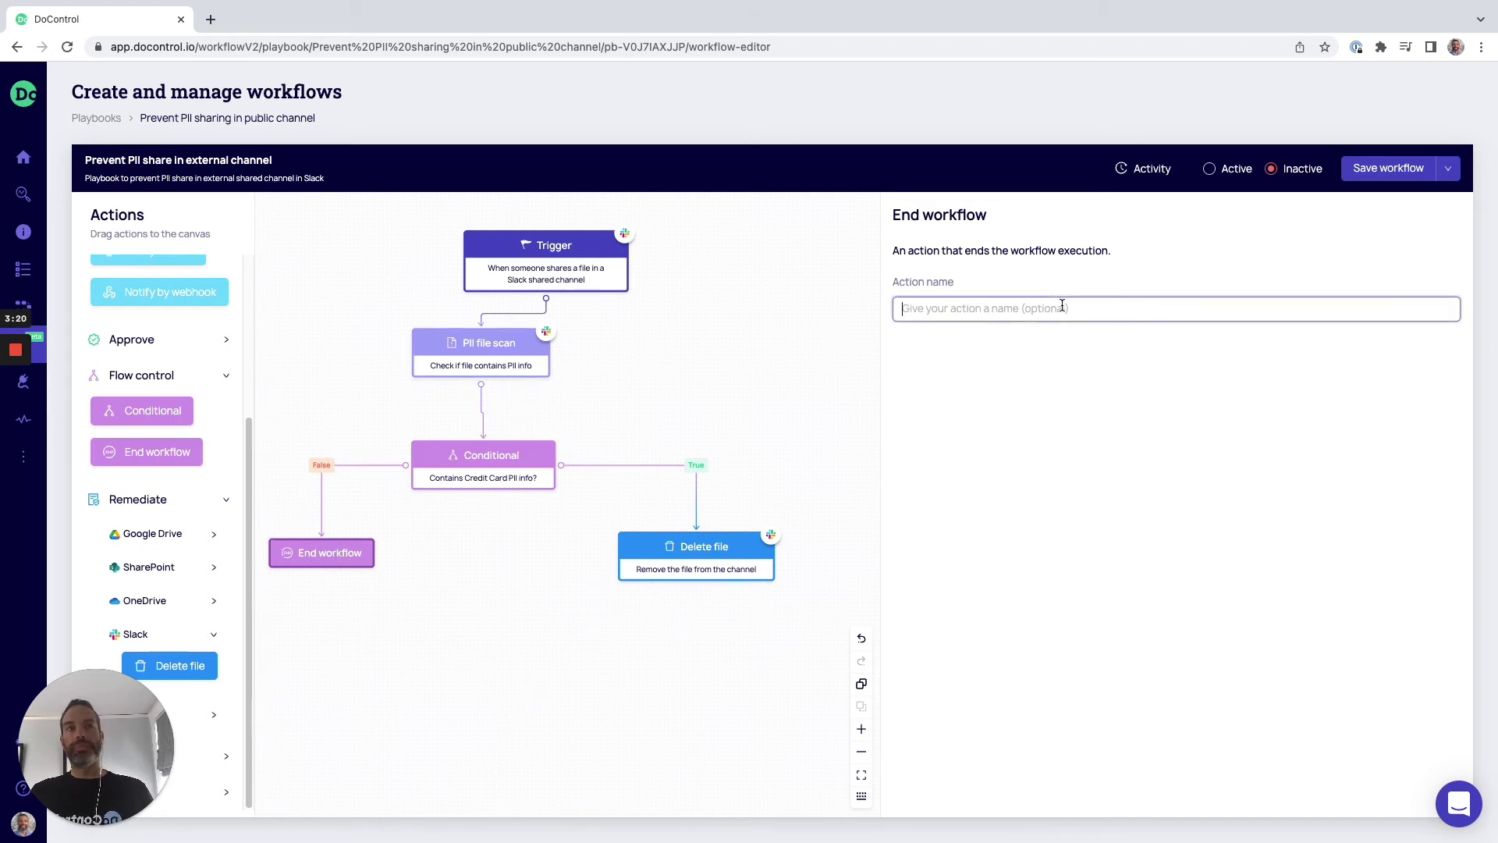
{"action": "type", "text": "A"}
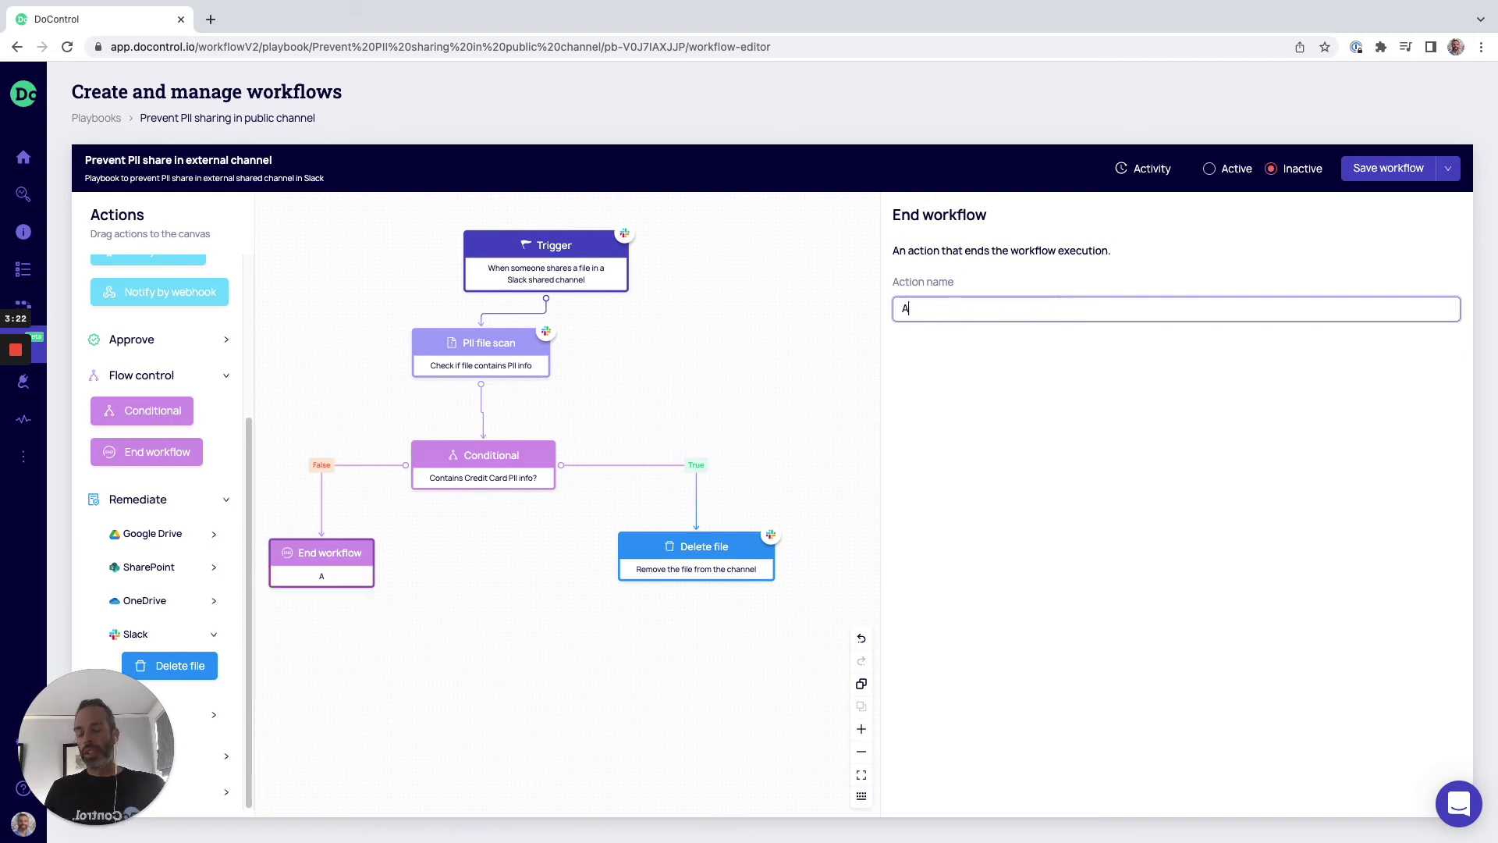
{"action": "type", "text": "llow the sjare"}
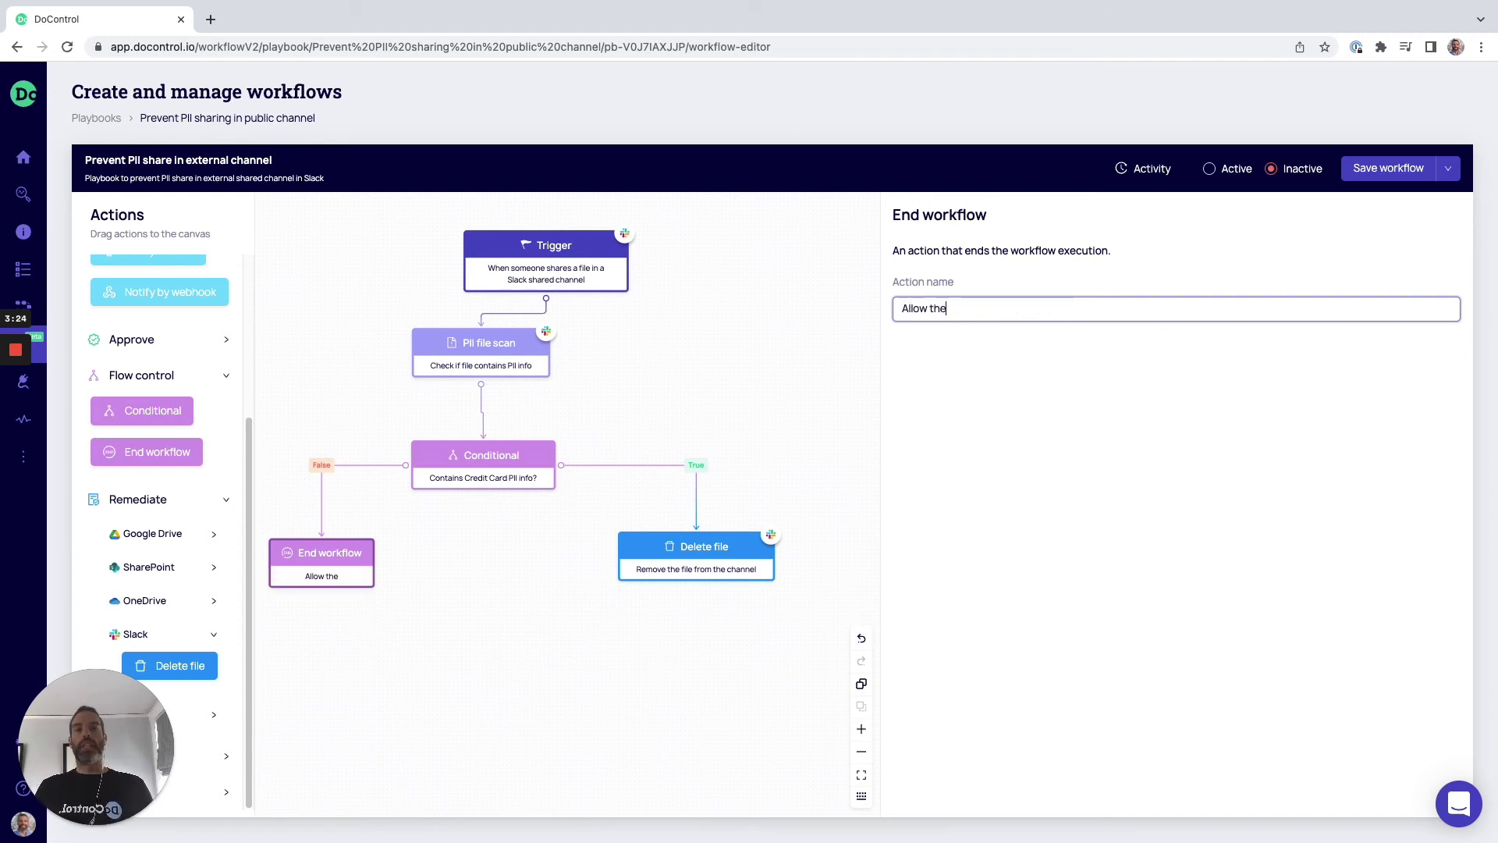
{"action": "key", "text": "BackSpace"}
{"action": "key", "text": "BackSpace"}
{"action": "key", "text": "BackSpace"}
{"action": "key", "text": "BackSpace"}
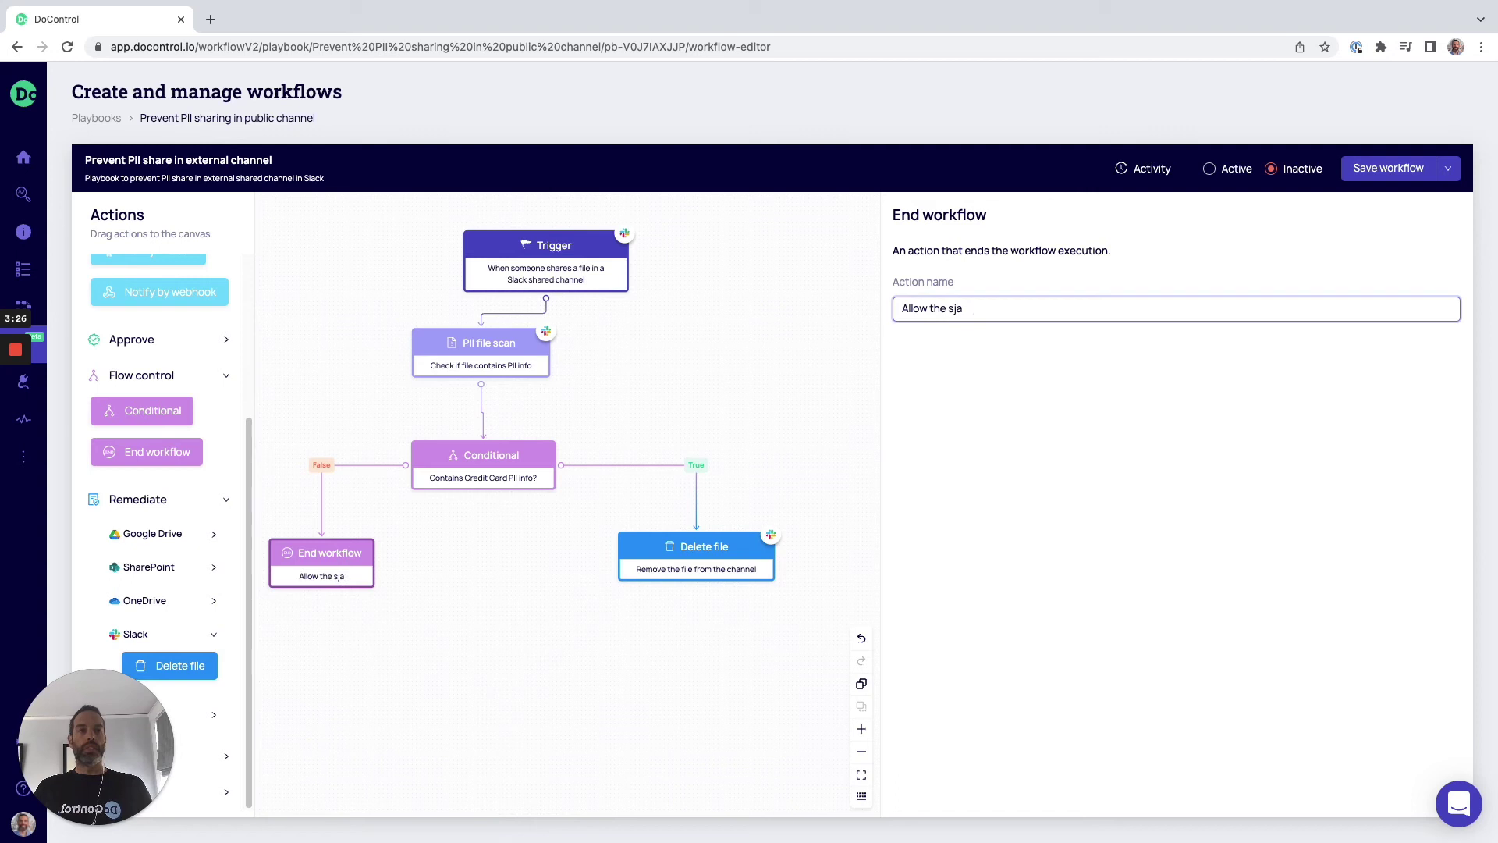
{"action": "type", "text": "hare na"}
{"action": "key", "text": "BackSpace"}
{"action": "key", "text": "BackSpace"}
{"action": "type", "text": "and end the execution"}
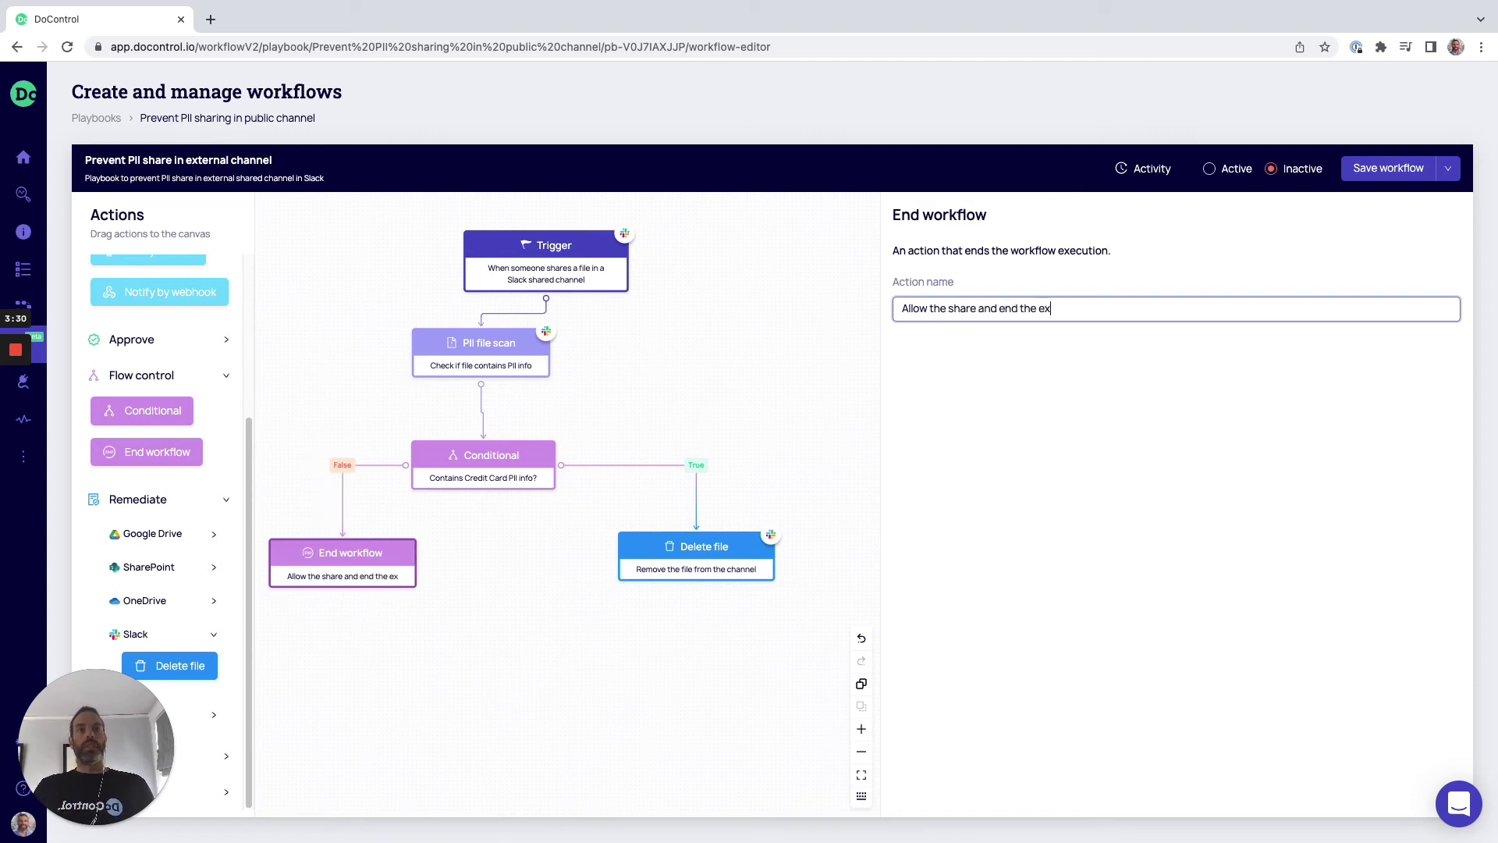
{"action": "left_click", "coordinate": [665, 399]}
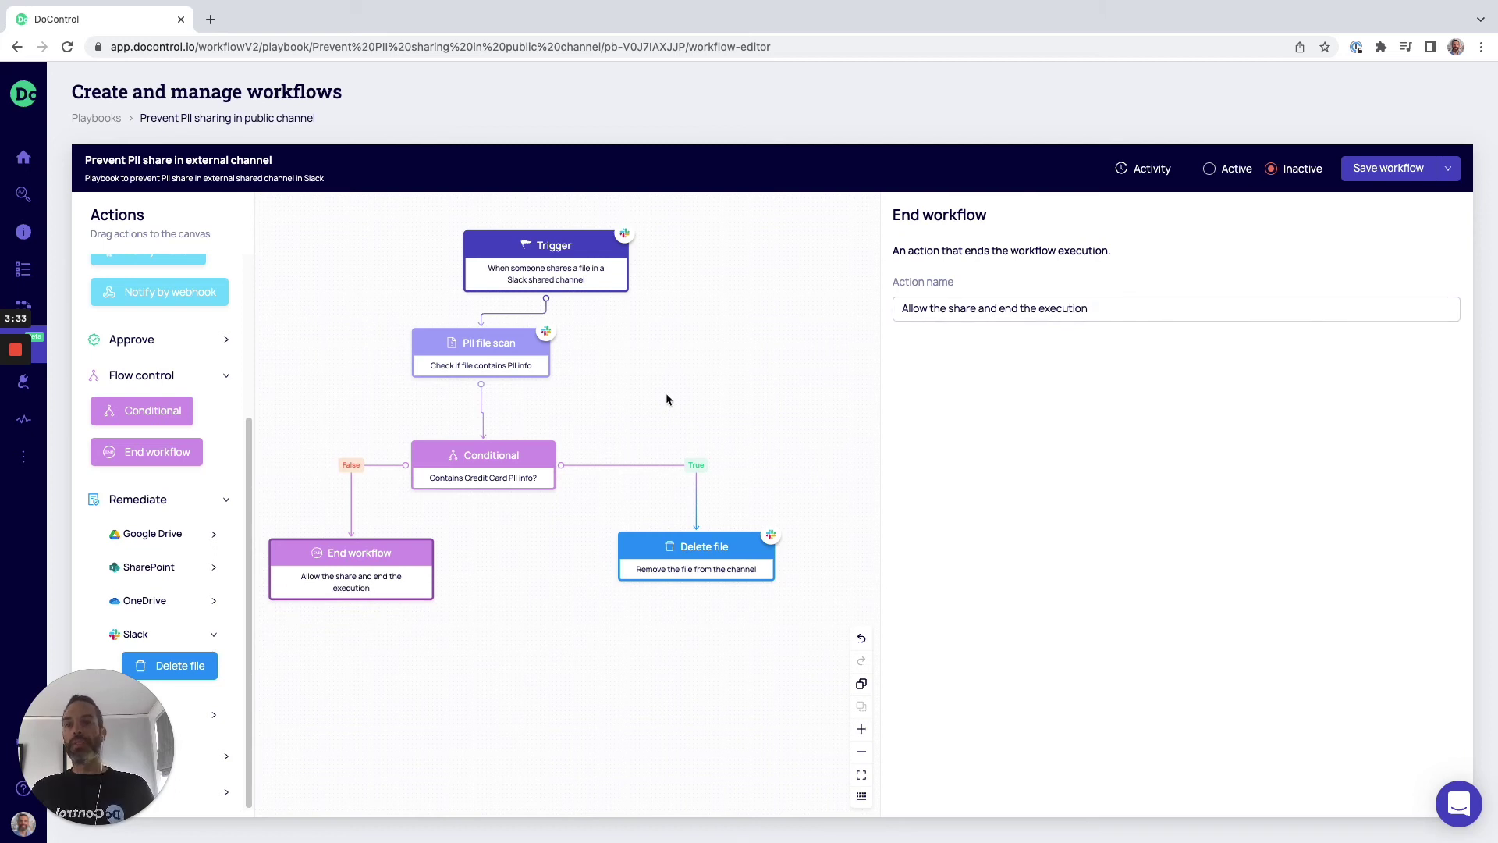
{"action": "left_click_drag", "start_coordinate": [667, 400], "coordinate": [688, 381]}
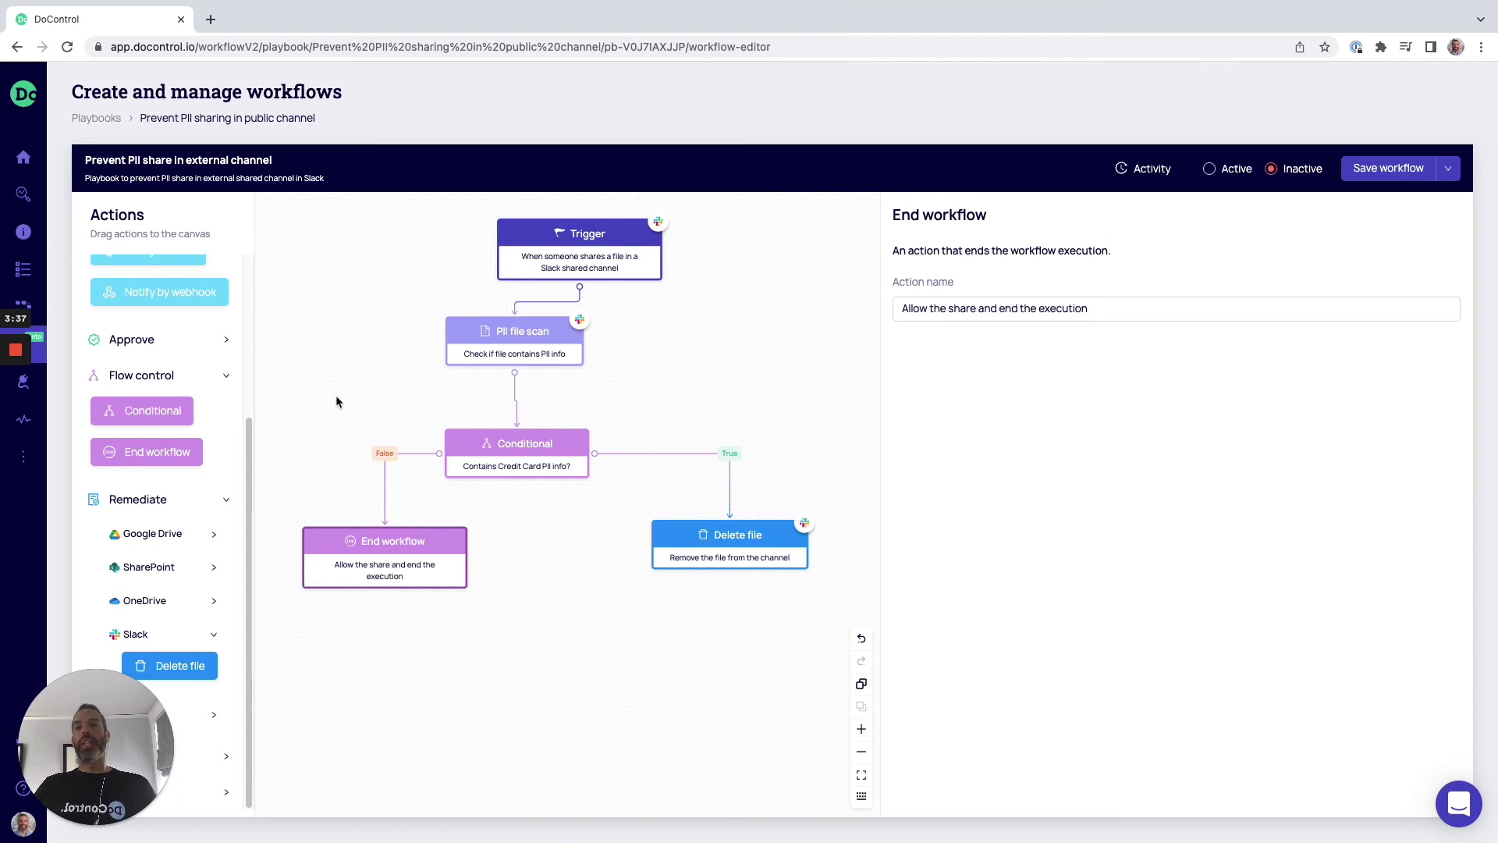
{"action": "left_click_drag", "start_coordinate": [676, 419], "coordinate": [632, 288]}
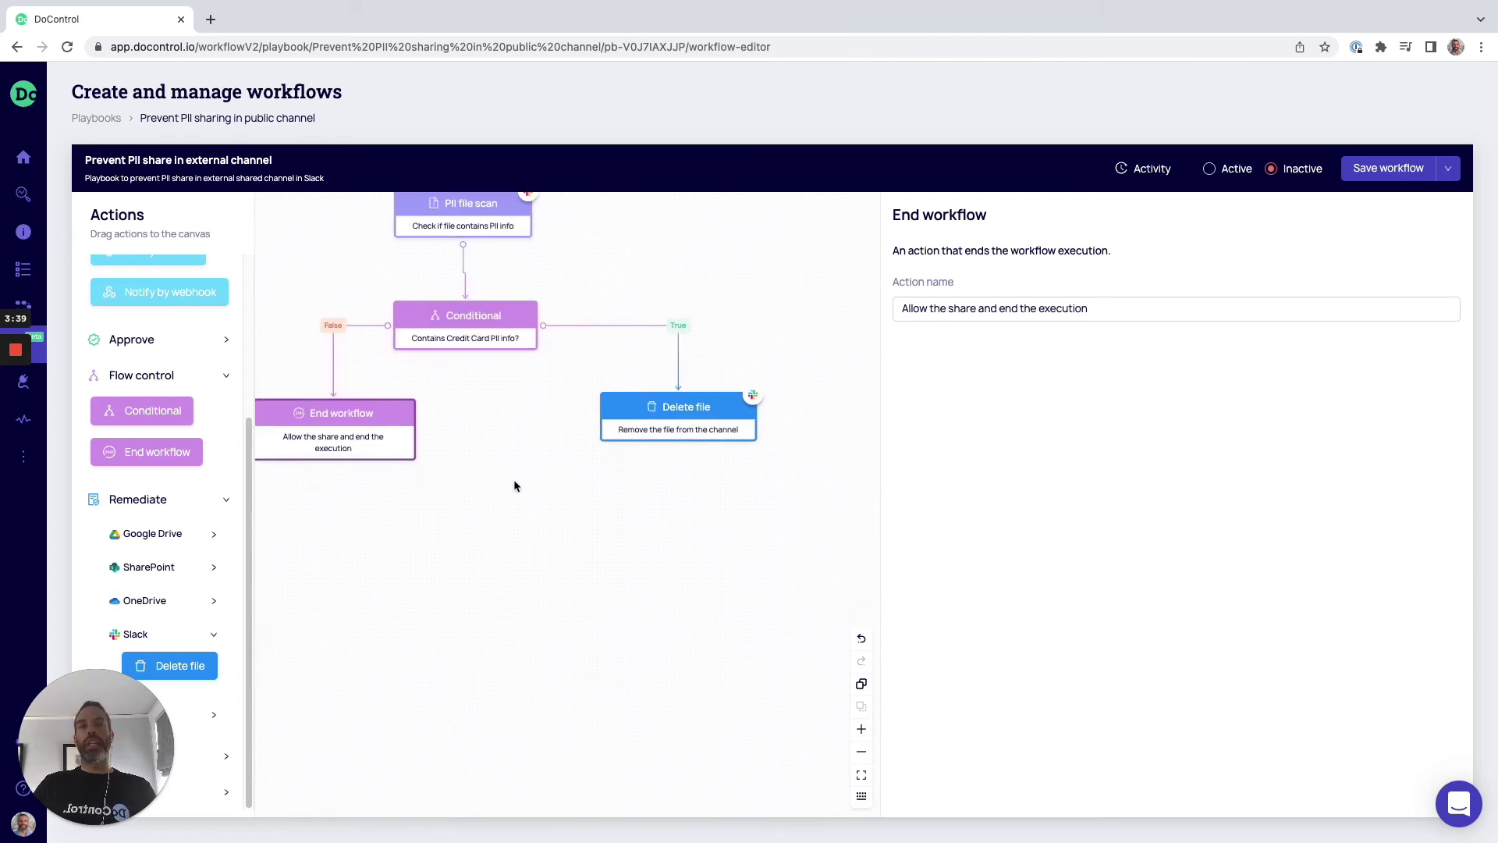
{"action": "left_click_drag", "start_coordinate": [515, 485], "coordinate": [532, 430]}
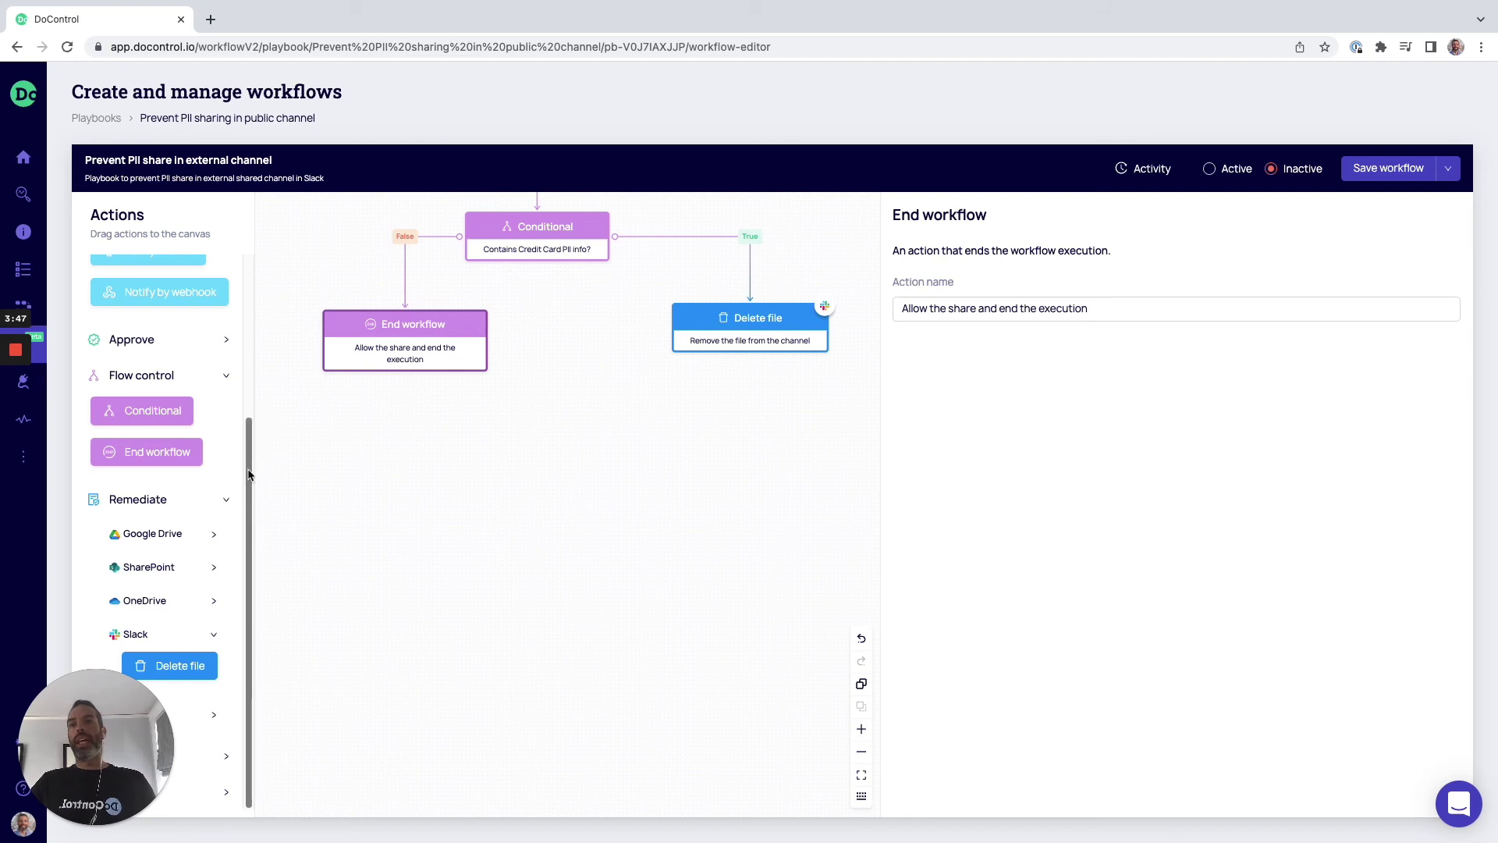
{"action": "left_click_drag", "start_coordinate": [243, 468], "coordinate": [247, 356]}
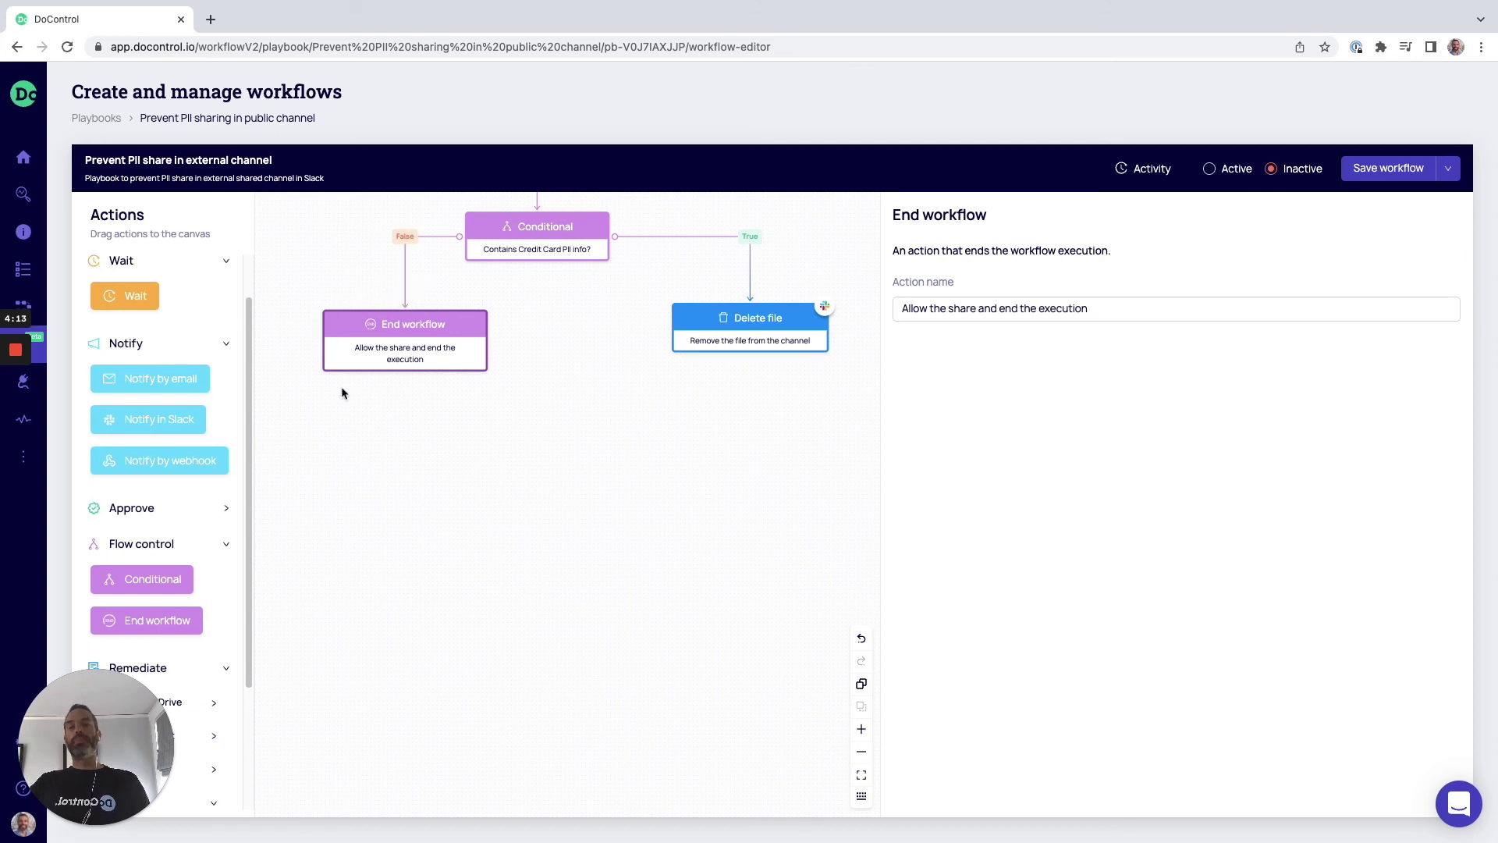
{"action": "scroll", "coordinate": [250, 494], "scroll_direction": "up", "scroll_amount": 1}
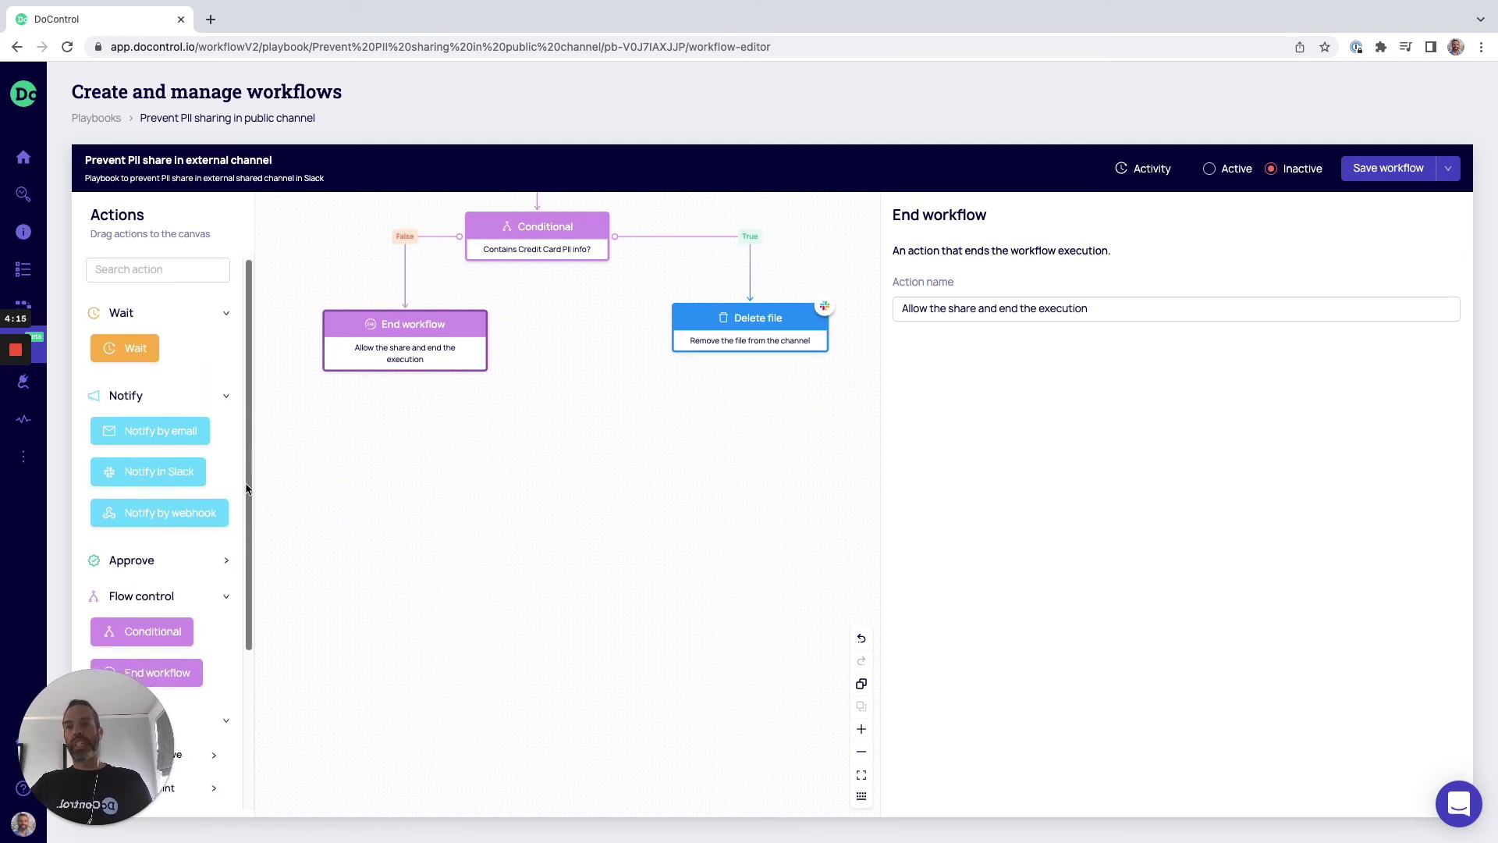
{"action": "scroll", "coordinate": [248, 405], "scroll_direction": "down", "scroll_amount": 3}
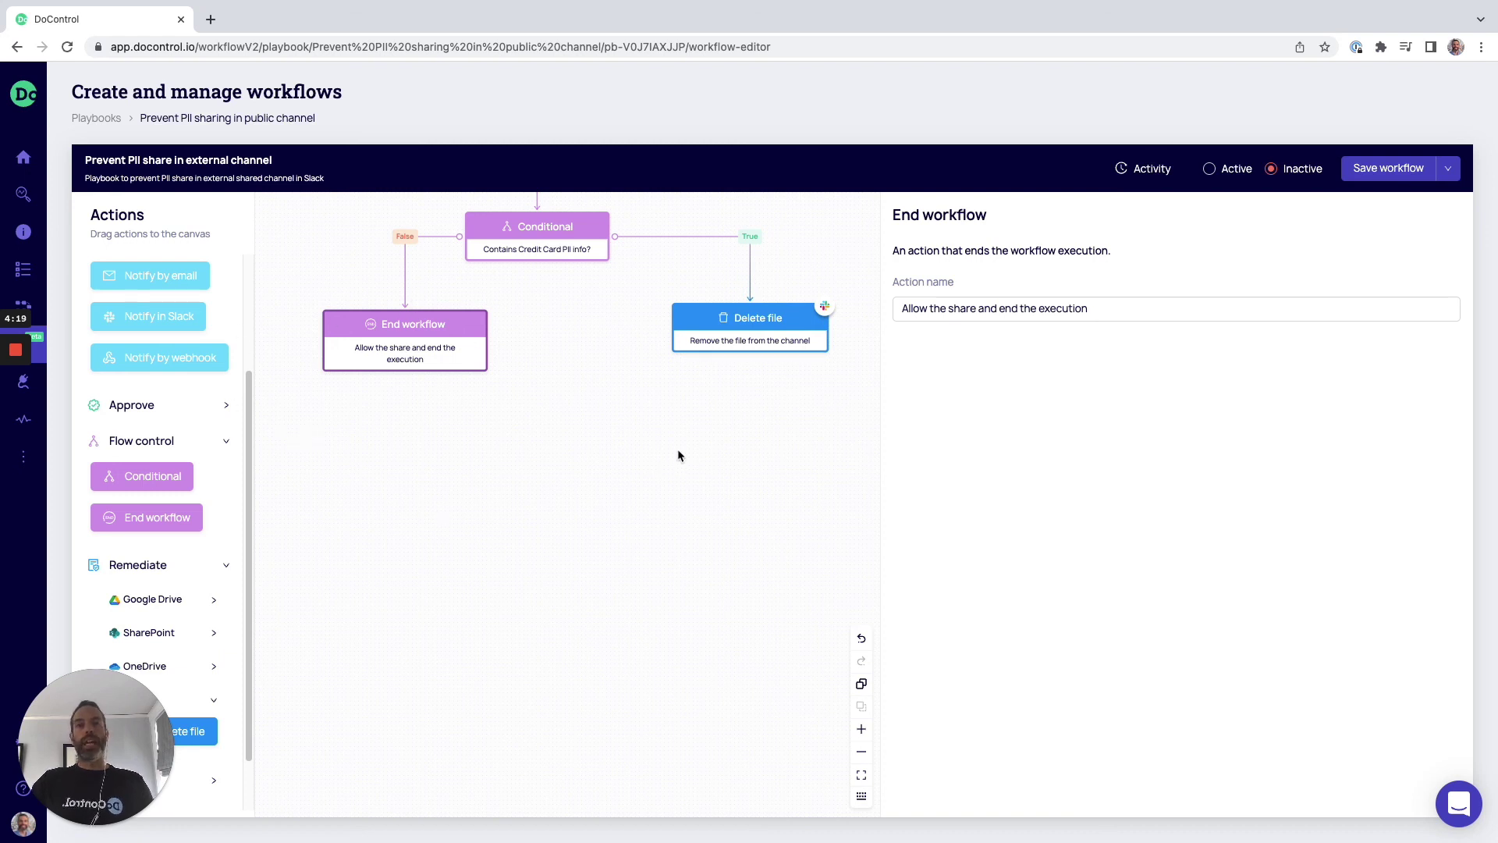
{"action": "scroll", "coordinate": [548, 469], "scroll_direction": "up", "scroll_amount": 5}
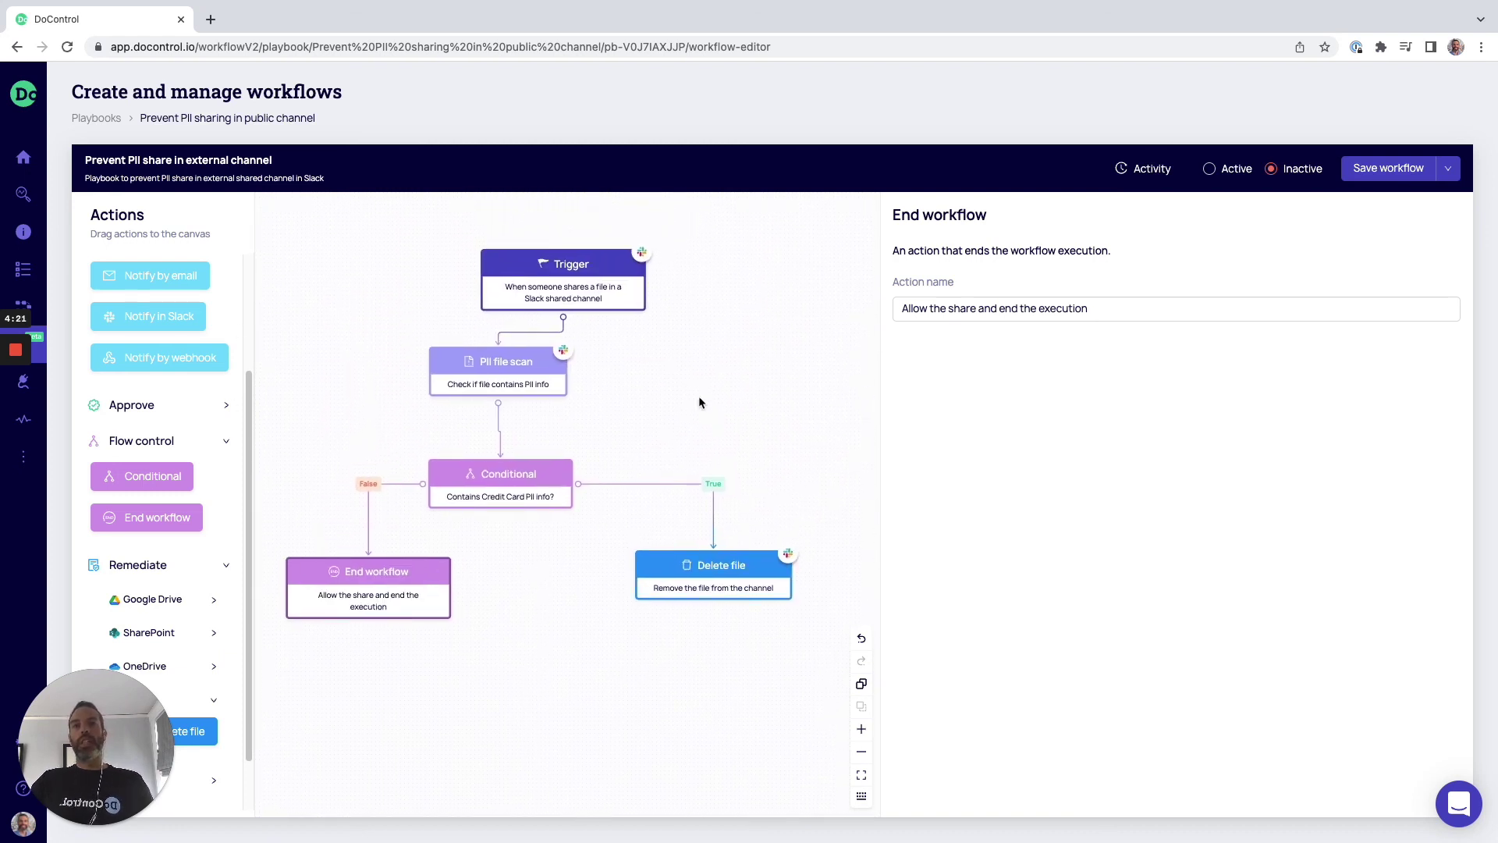
{"action": "scroll", "coordinate": [699, 399], "scroll_direction": "down", "scroll_amount": 3}
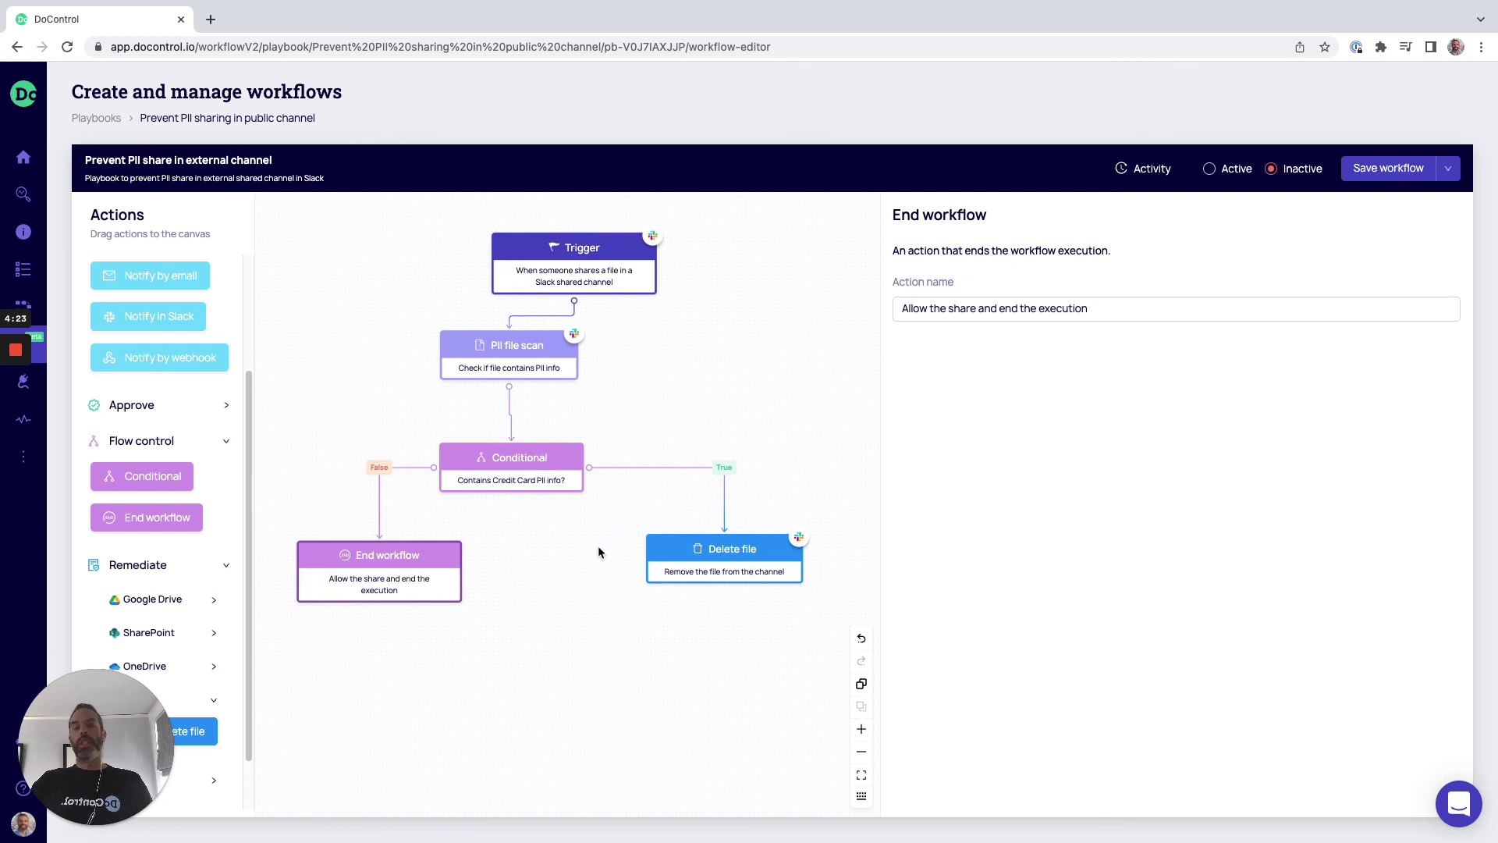